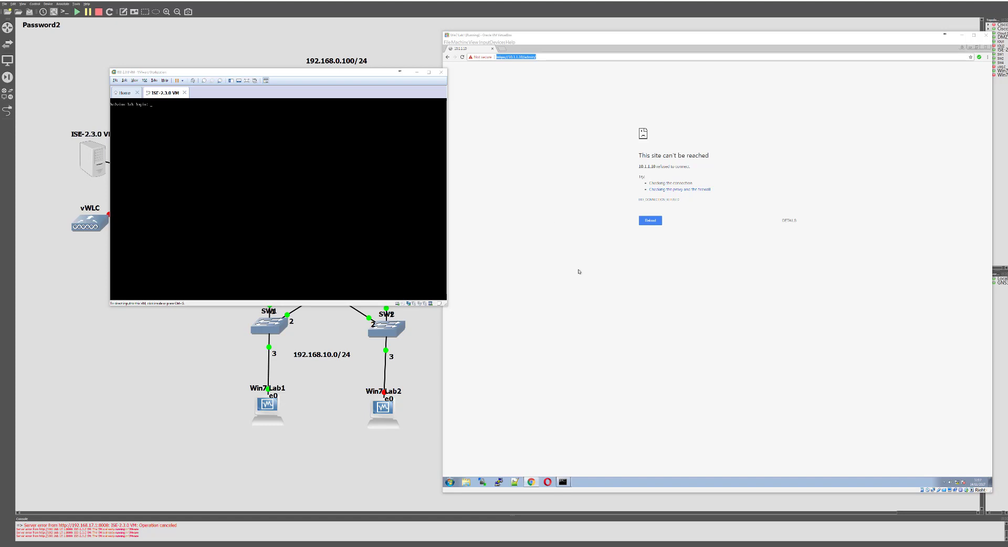
Drag the ISE-2.3.0 VM console window a little to the left on the GNS3 canvas.
drag(198, 77, 166, 77)
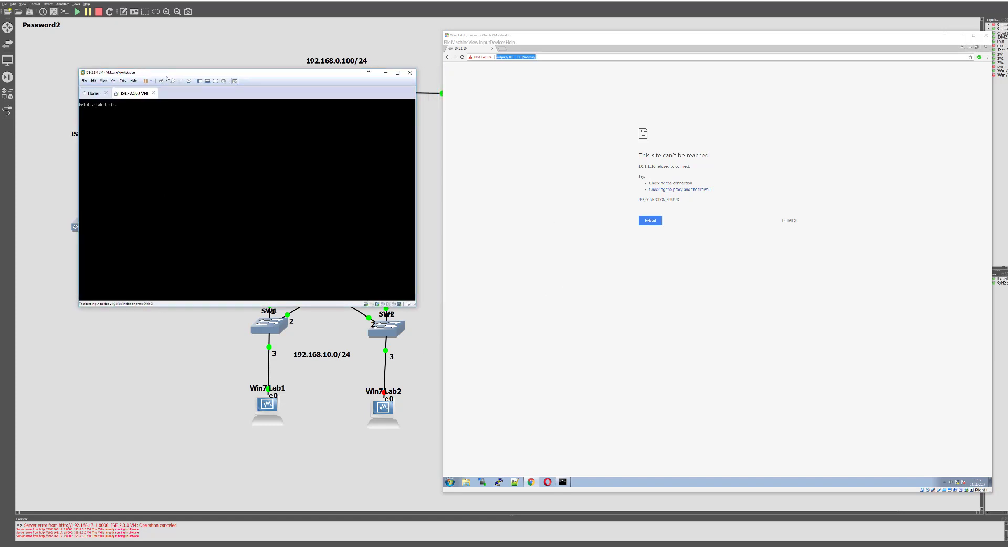
Set the CD/DVD drive using ise-2.3.0.298.SPA.x86_64.iso to Connected and Connect at power on.
right_click(137, 92)
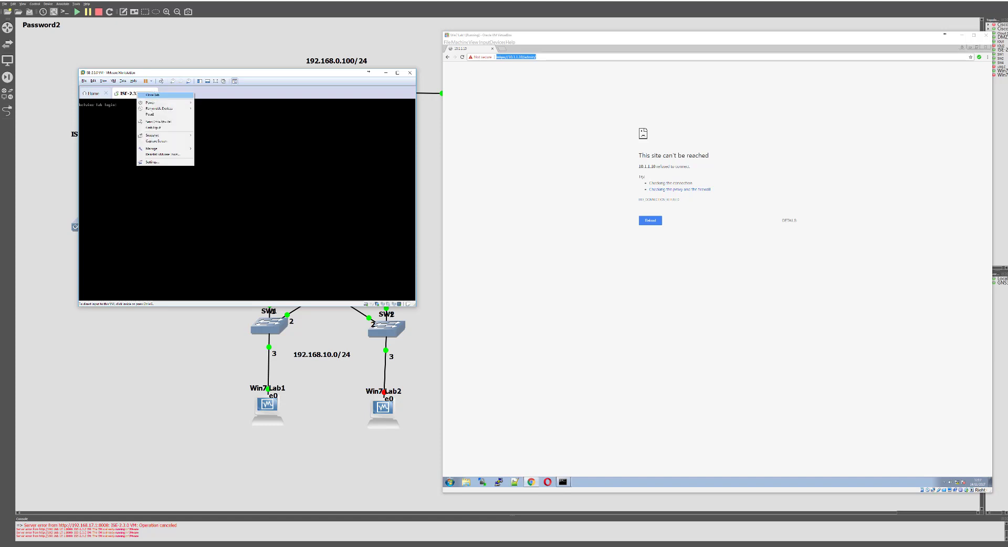
click(133, 75)
right_click(134, 95)
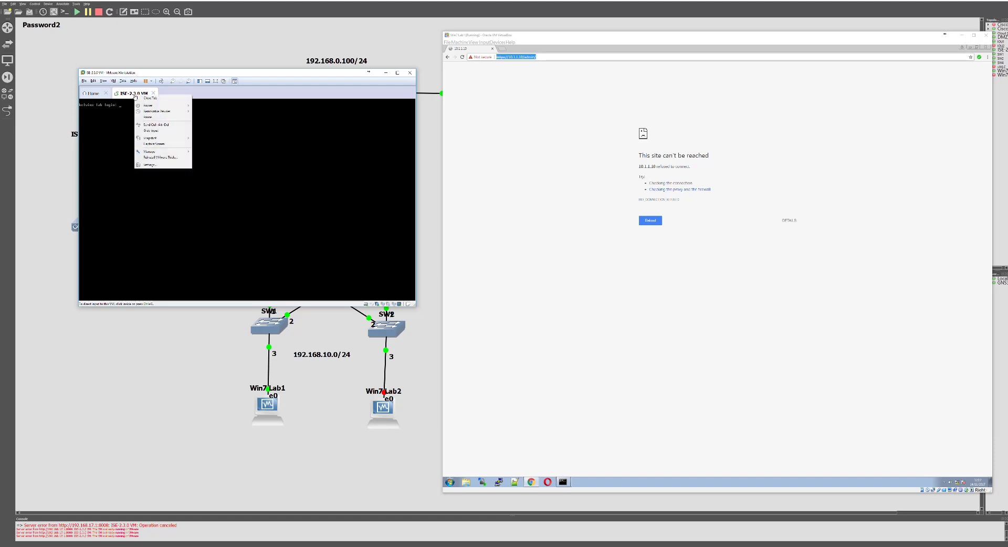
click(181, 166)
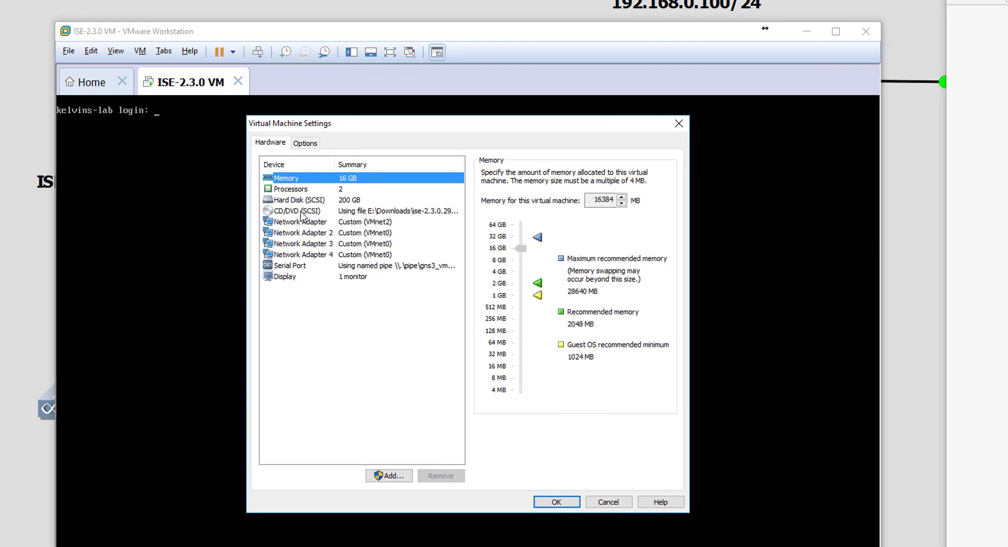
click(302, 213)
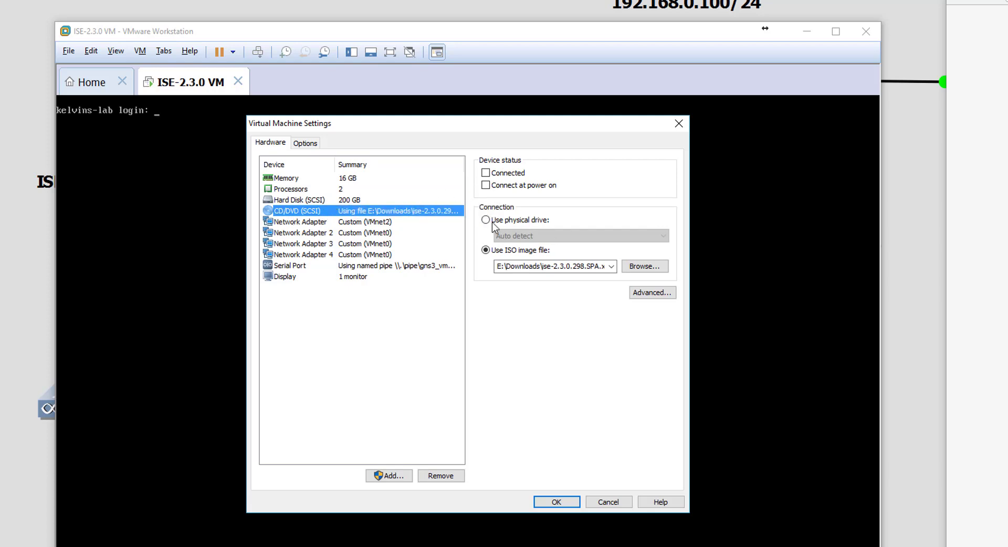
double_click(548, 266)
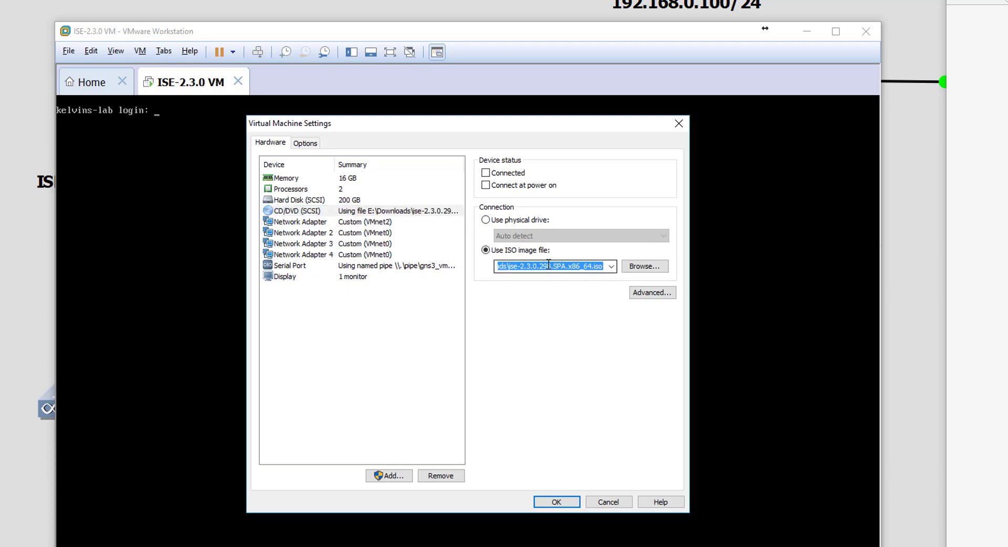
click(485, 185)
click(486, 173)
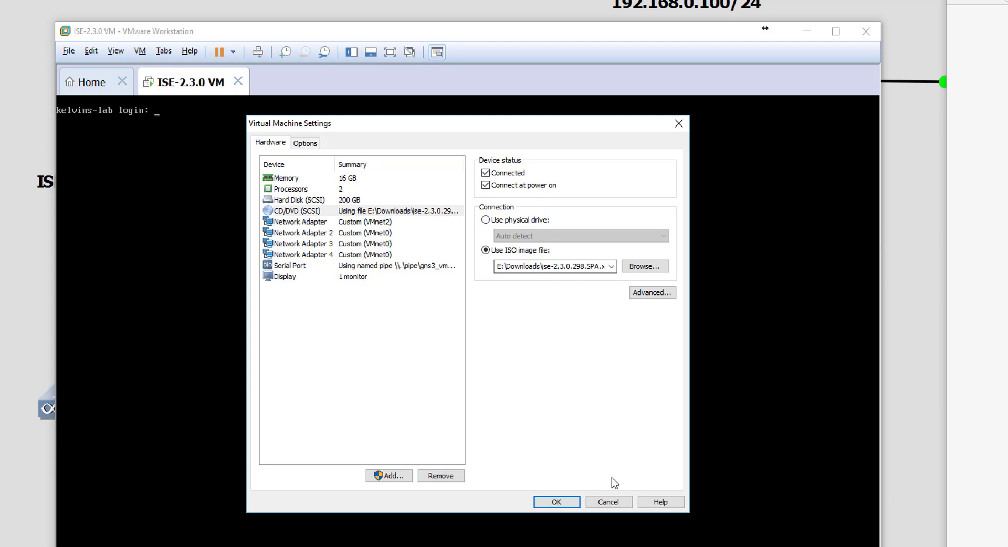
Apply the CD/DVD settings, then restart the ISE guest via Power > Restart Guest.
click(578, 499)
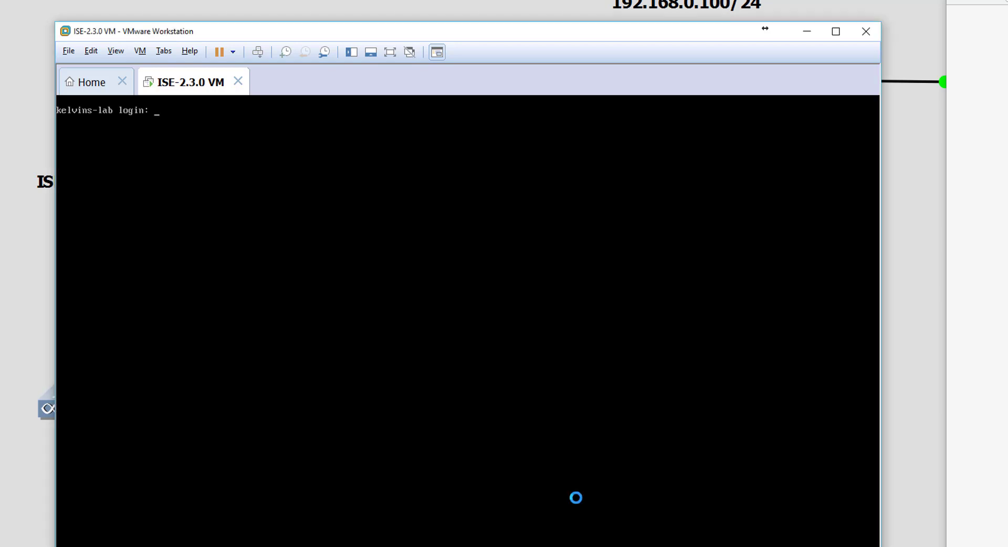
right_click(203, 83)
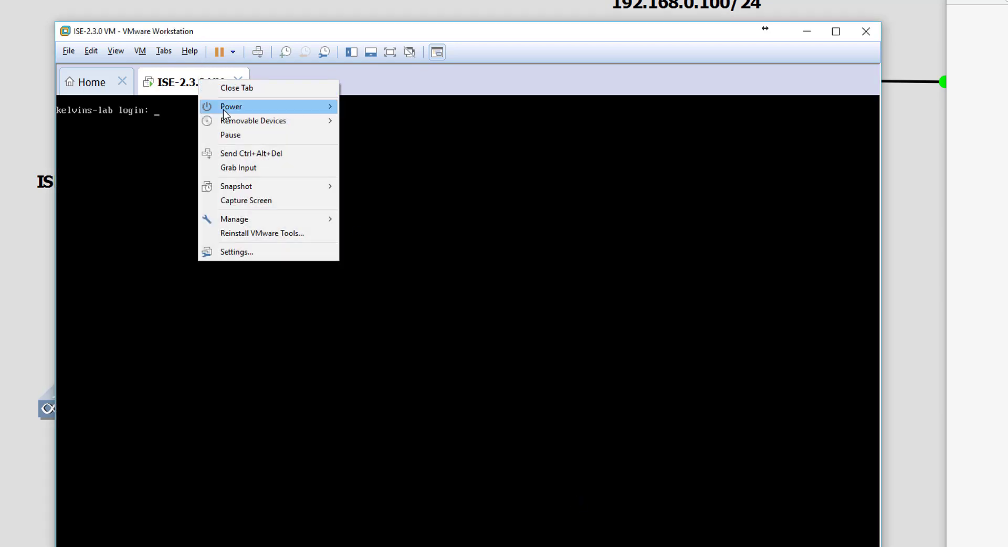
click(161, 144)
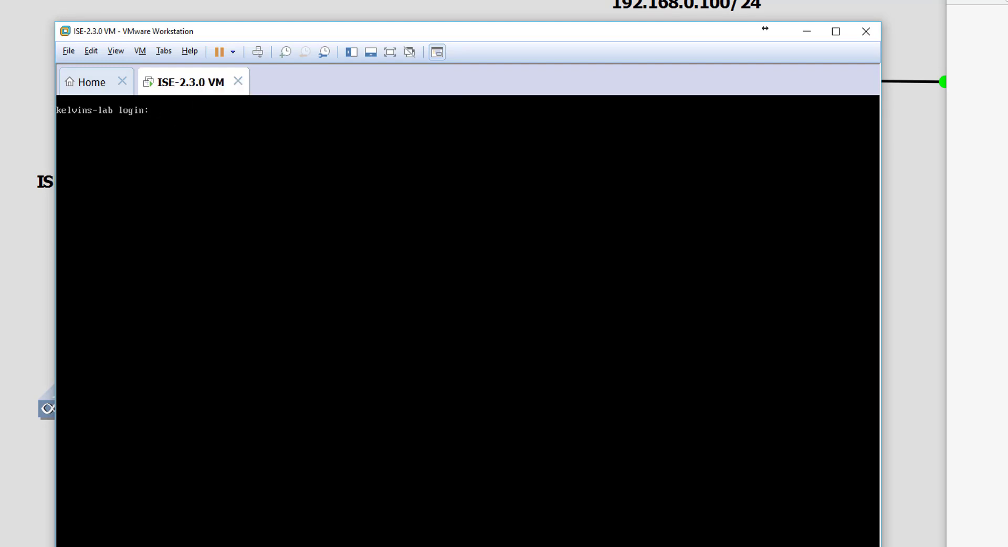
right_click(175, 83)
mouse_move(243, 108)
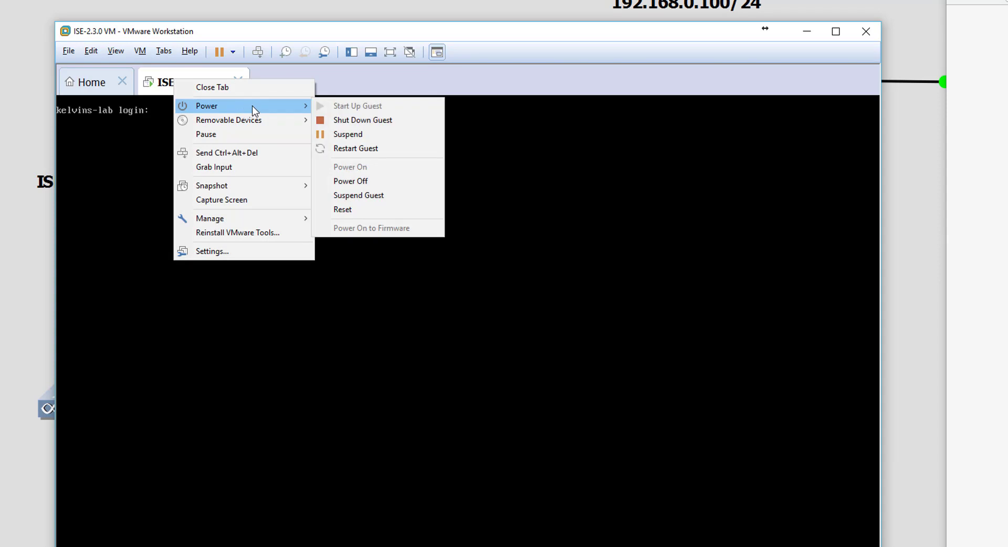
click(423, 148)
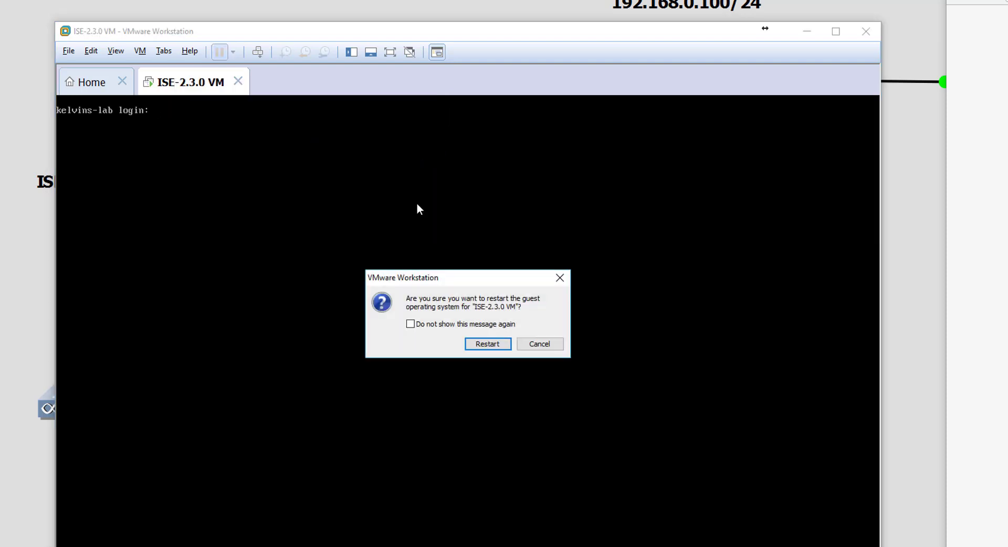
click(487, 345)
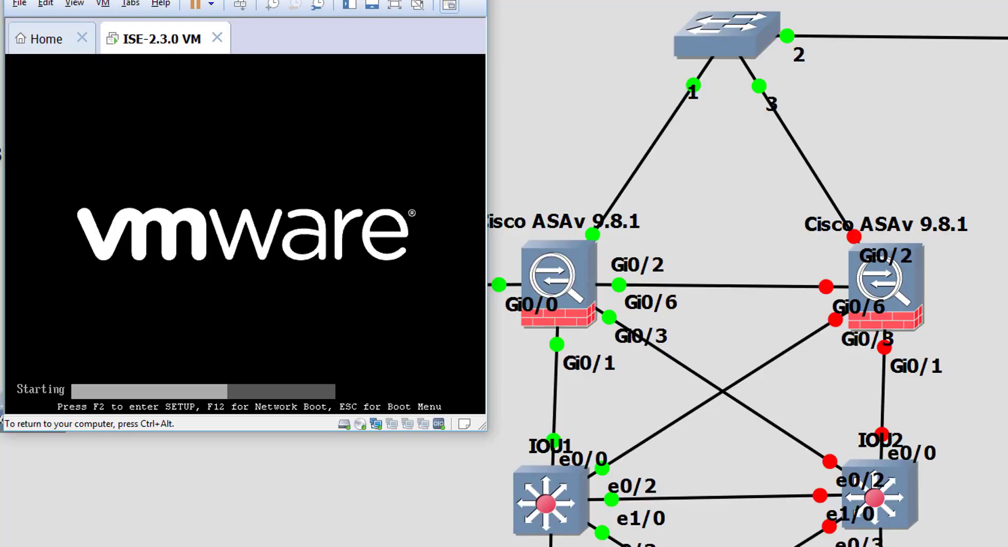
Enter the PhoenixBIOS Setup Utility with F2 and move across to the Boot page.
key(F2)
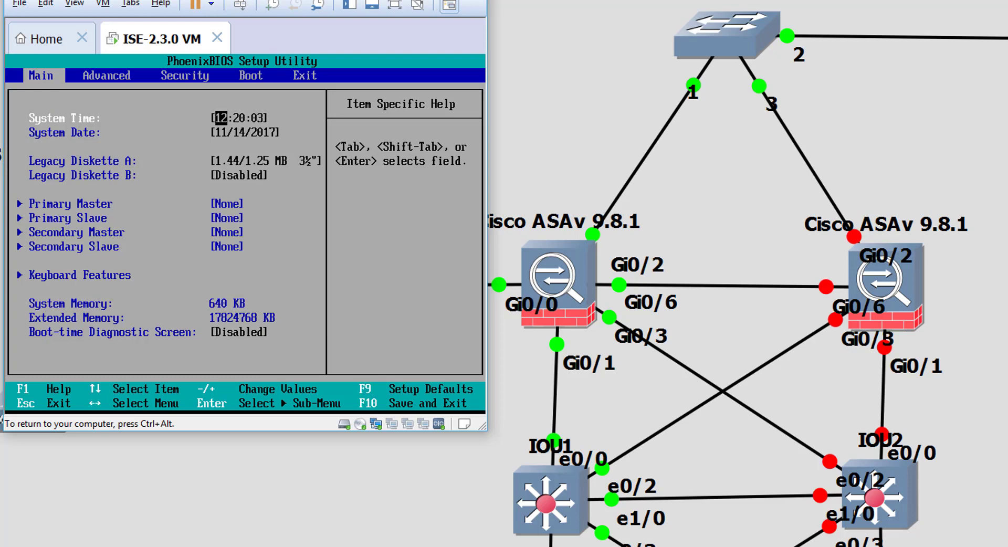
key(Right)
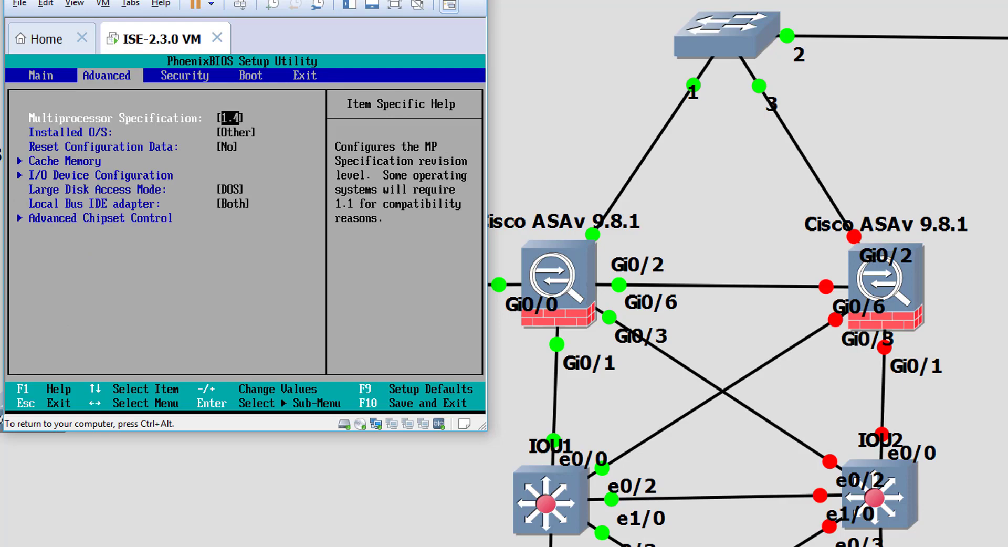
key(Right)
key(Right)
Check the boot order list, confirming CD-ROM Drive sits above Removable Devices and Hard Drive.
key(Down)
key(Down)
key(Up)
key(Up)
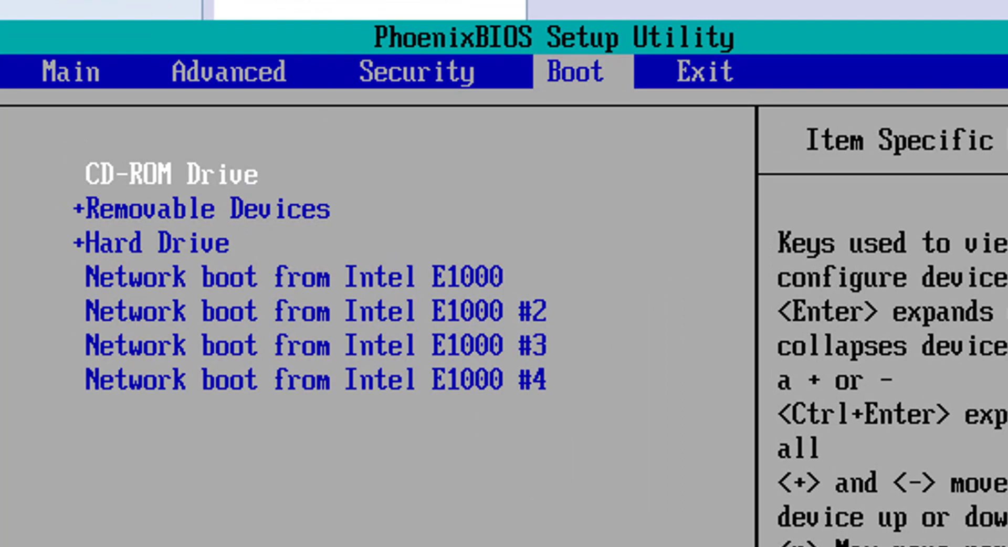
key(Down)
key(Down)
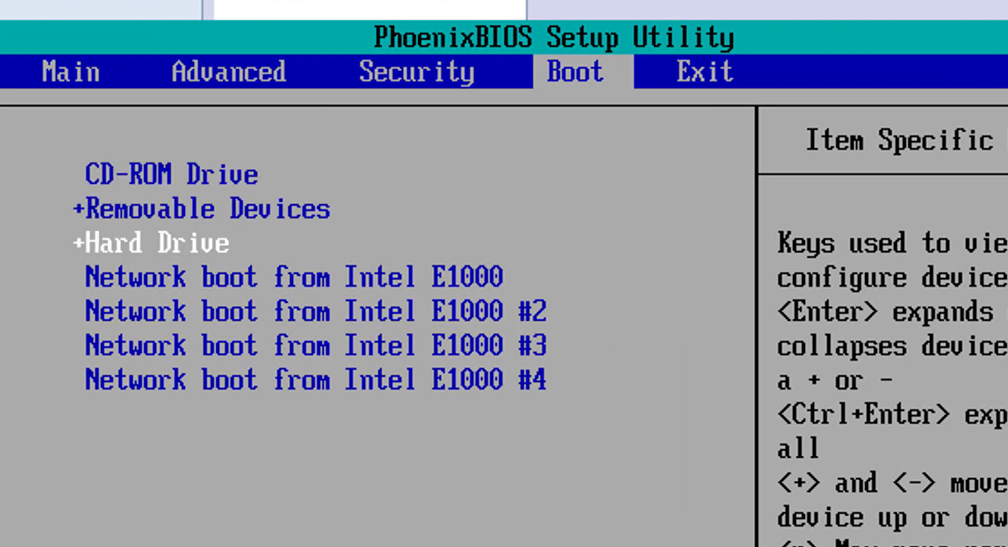
key(Up)
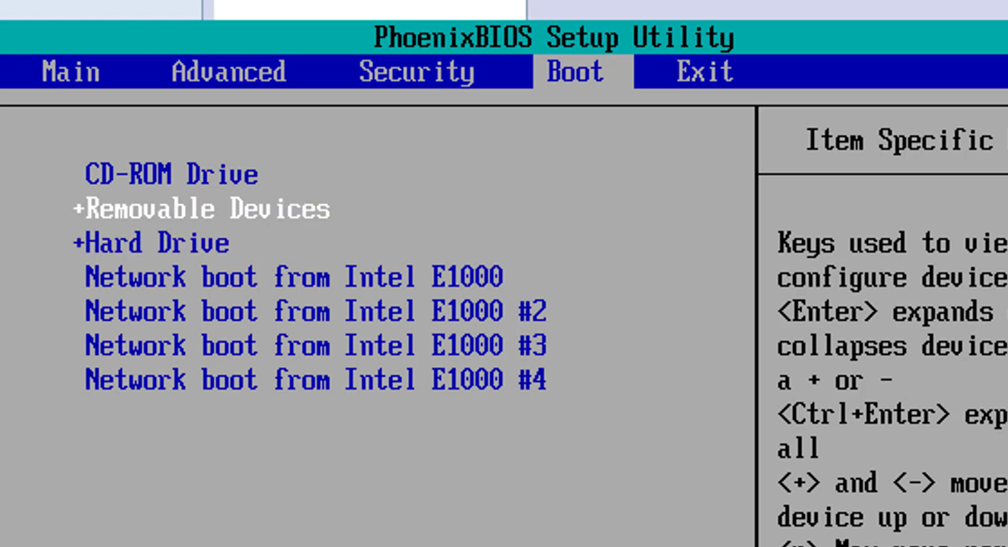
key(Up)
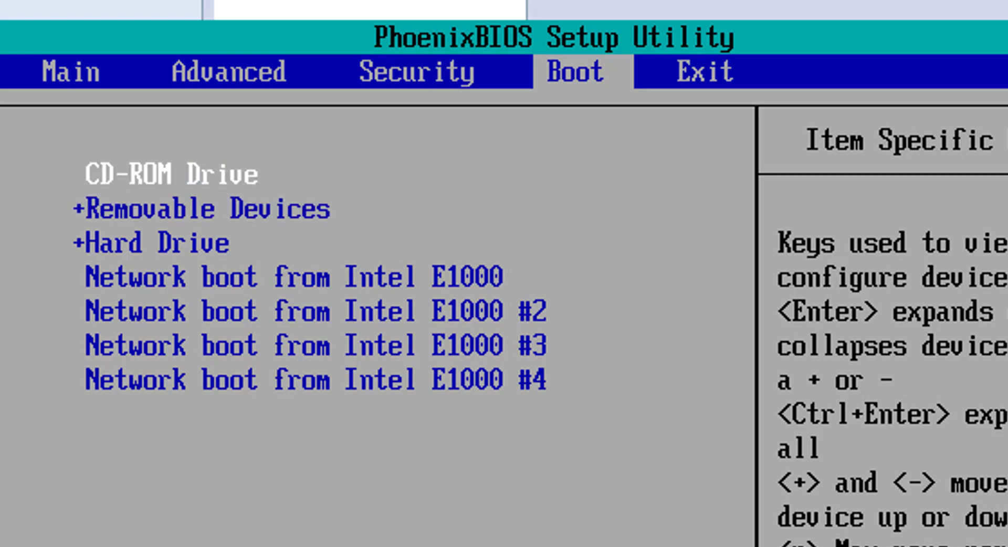
key(Down)
key(Down)
key(Down)
key(Up)
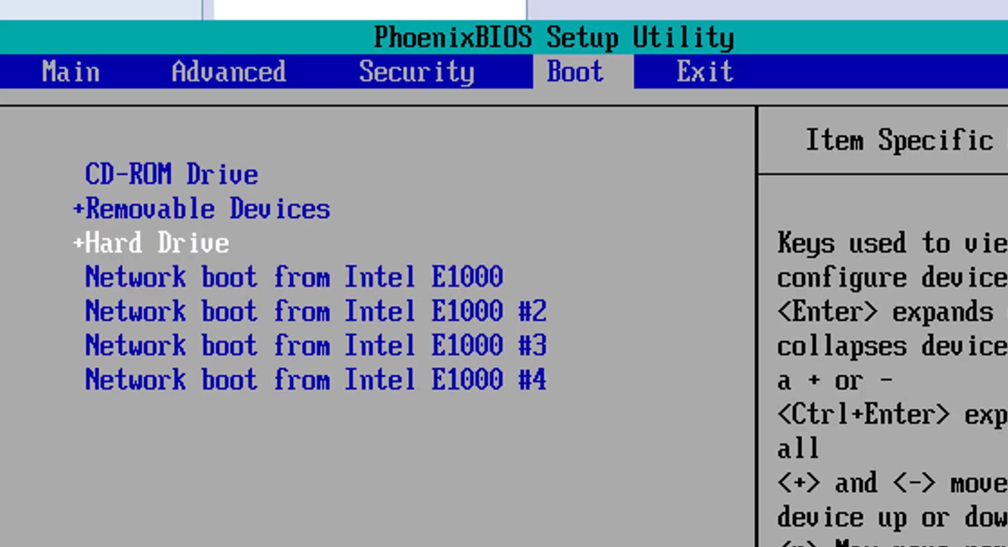
key(Up)
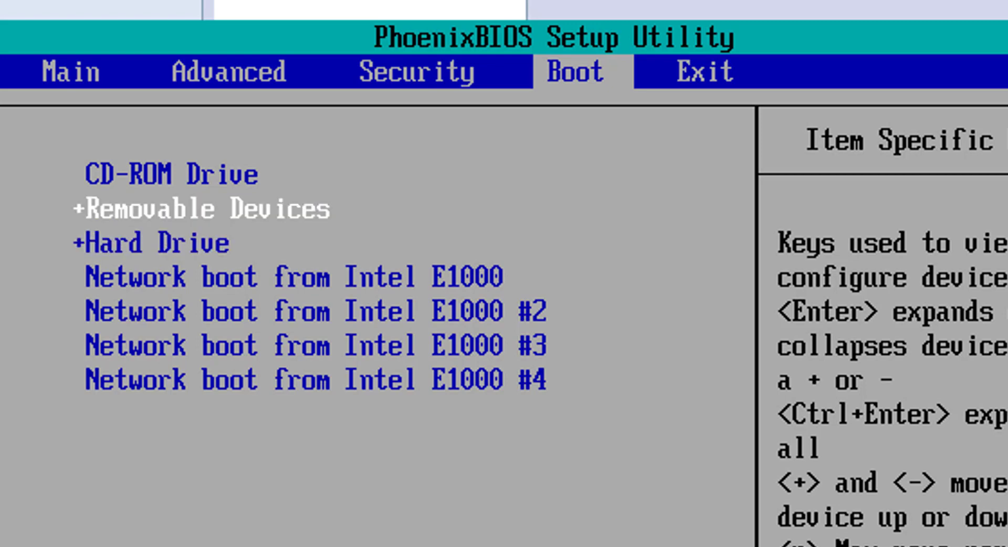
key(Down)
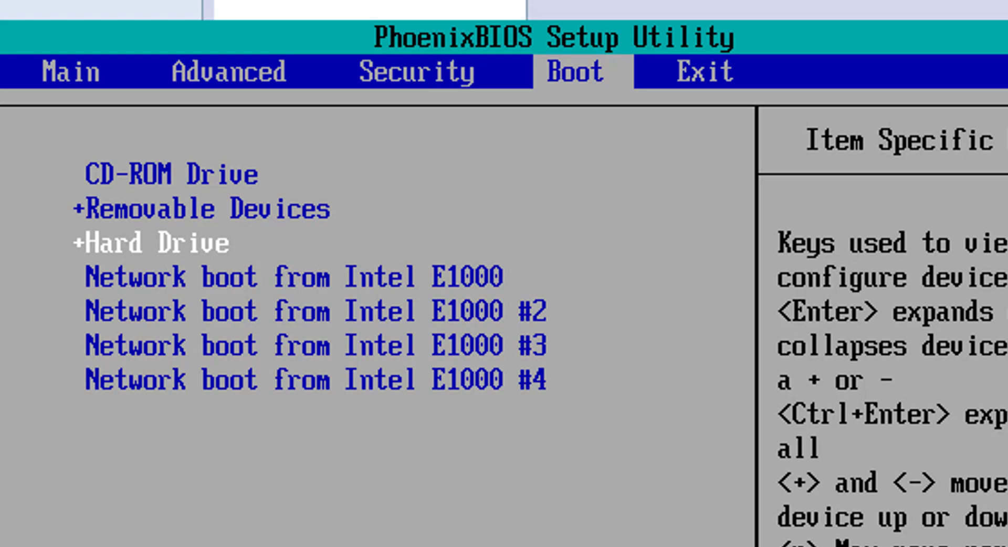
key(Up)
key(Up)
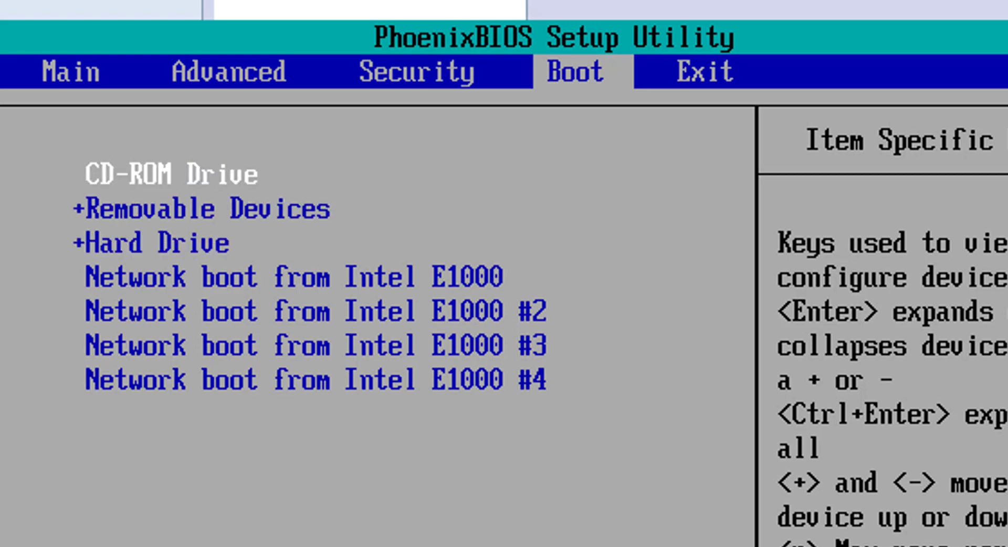
On the BIOS Exit page, try the discard and save-and-exit options, declining their prompts.
key(Right)
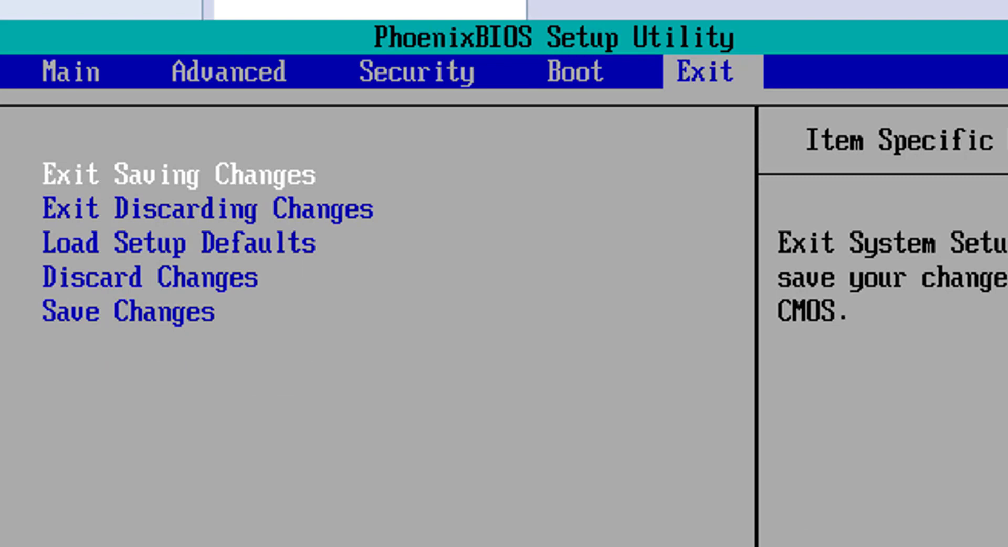
key(Down)
key(Down)
key(Down)
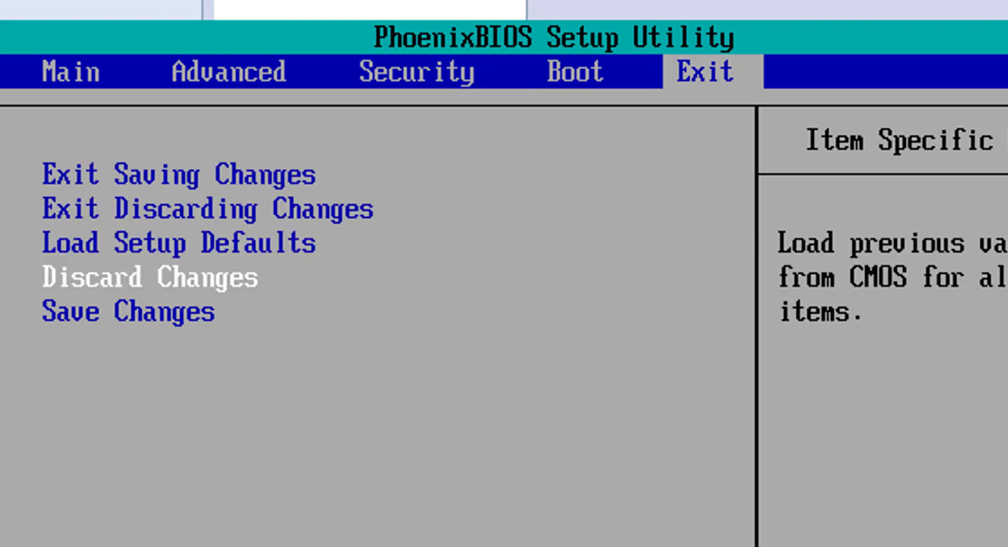
key(Return)
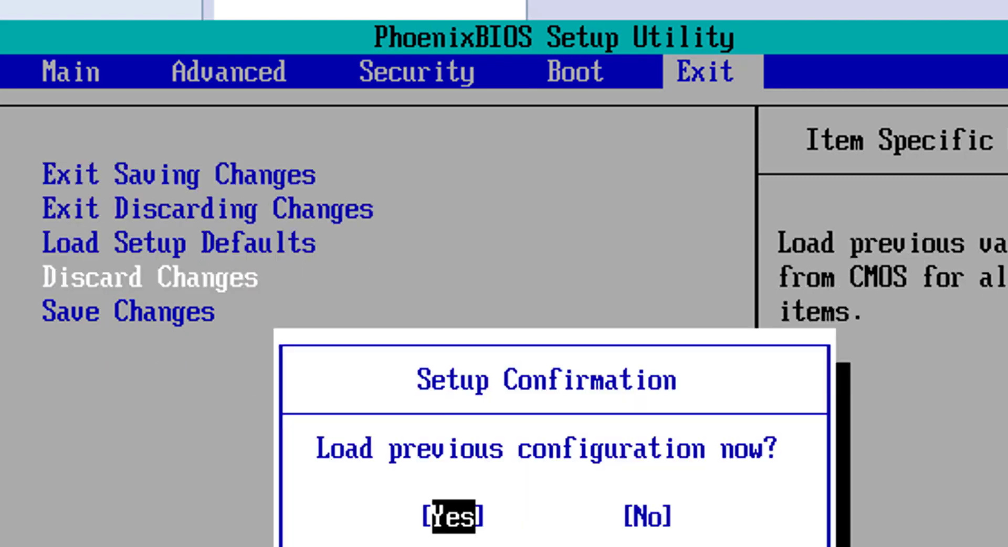
key(Return)
key(Return)
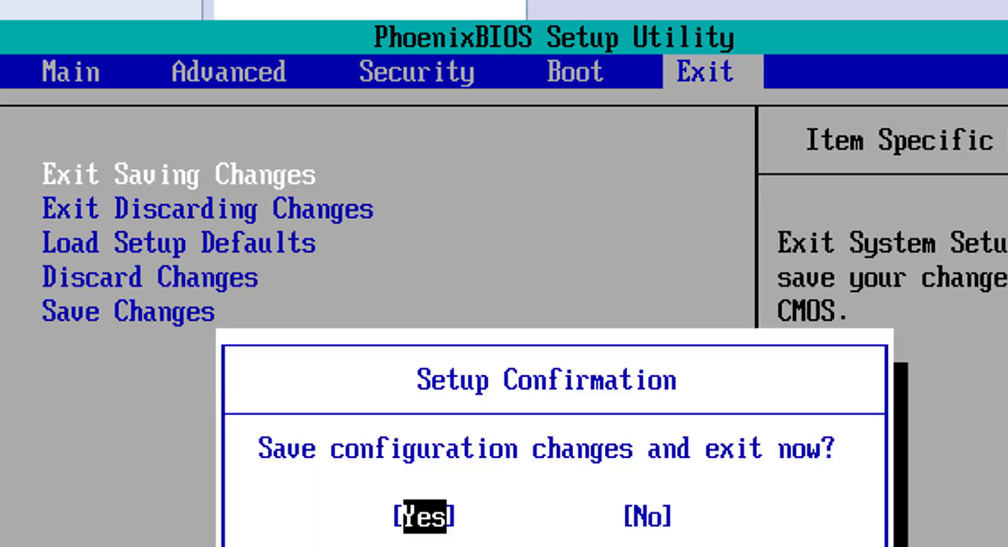
key(Right)
key(Return)
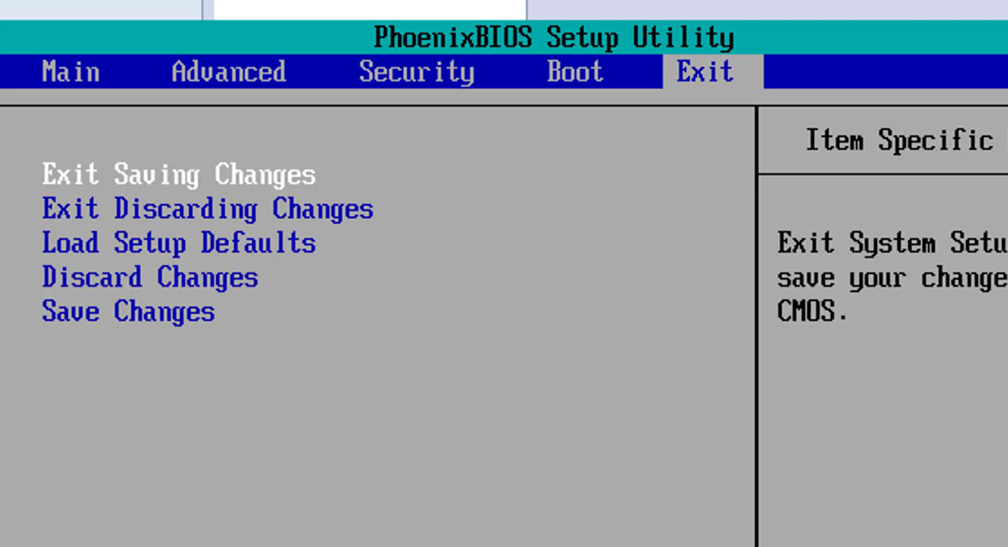
Decline reloading the previous configuration, then choose Exit Discarding Changes to reboot into the installer.
key(Down)
key(Up)
key(Up)
key(Up)
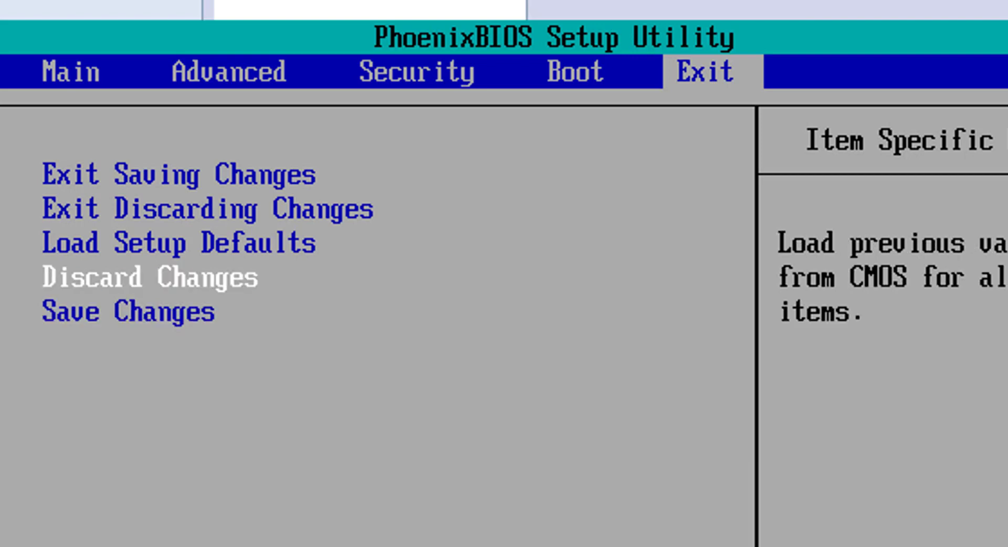
key(Return)
key(Right)
key(Return)
key(Down)
key(Down)
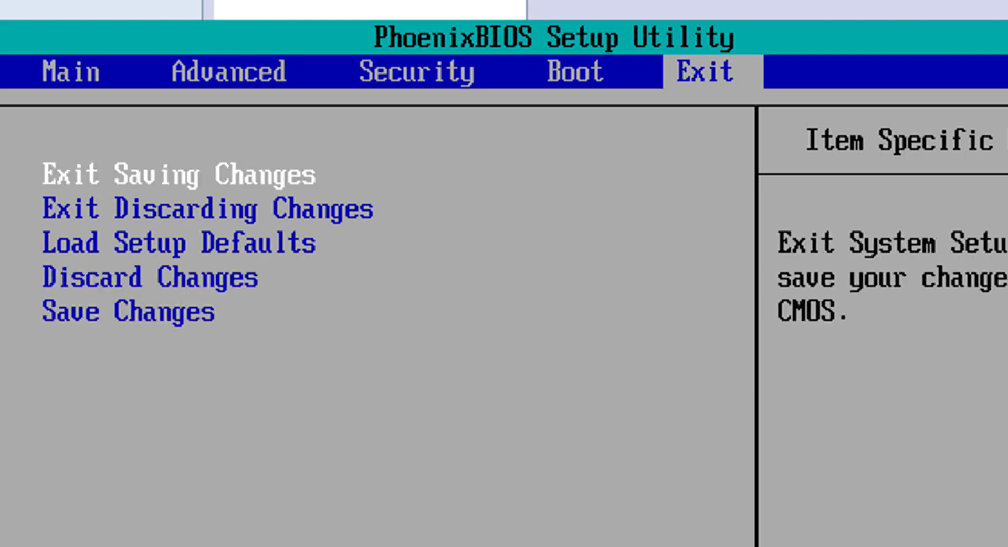
key(Down)
key(Return)
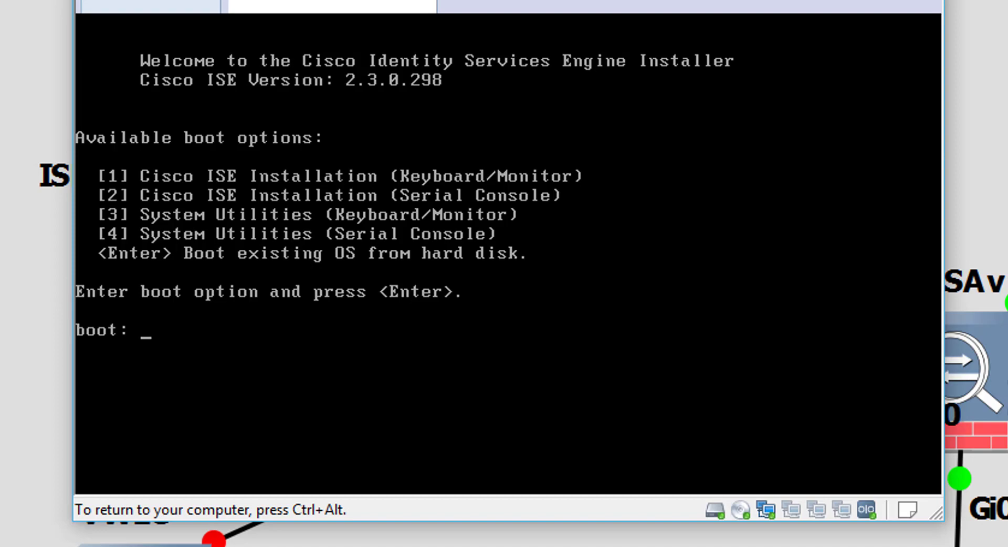
Enter 3 at the boot prompt to load System Utilities (Keyboard/Monitor).
text(3)
key(Return)
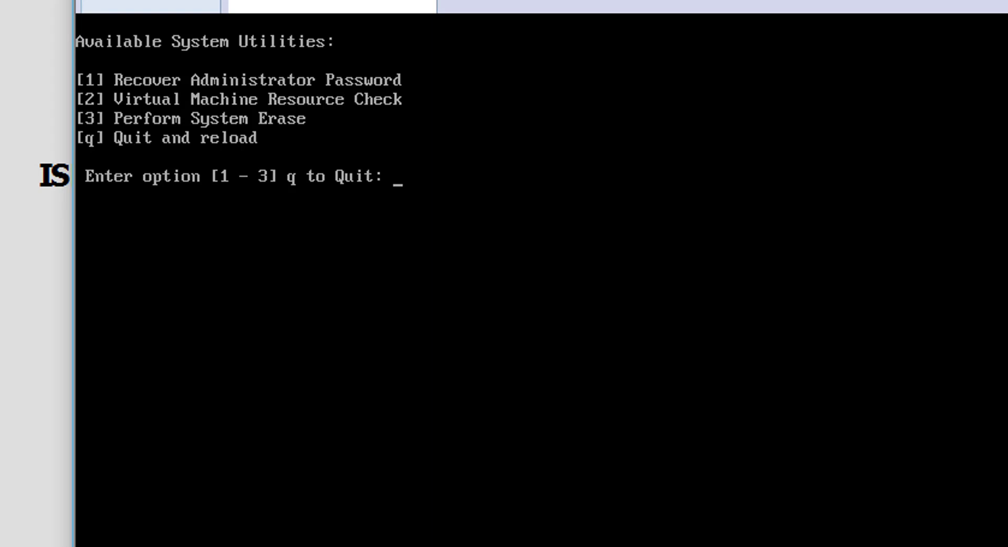
Use Recover Administrator Password to give admin a new, confirmed password and save with y.
text(1)
key(Return)
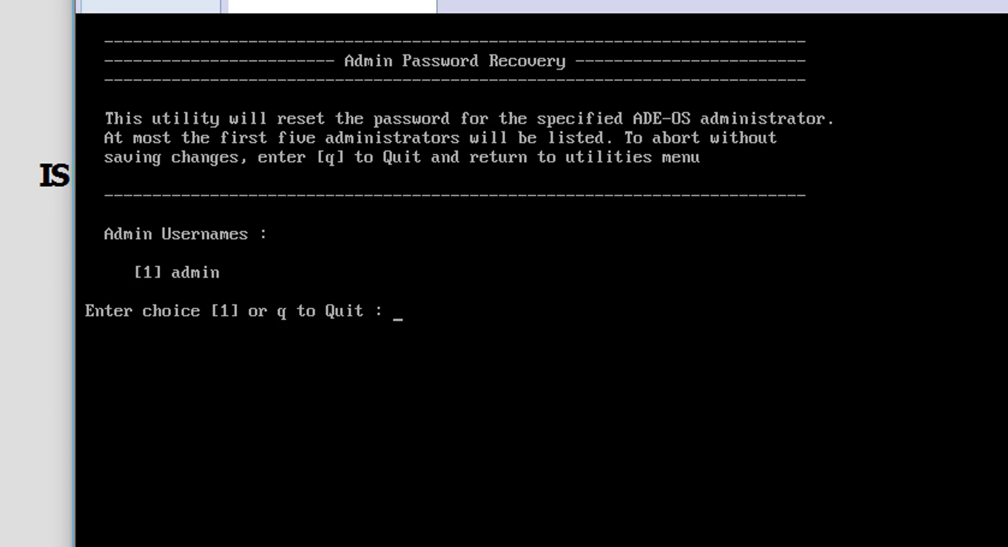
text(1)
key(Return)
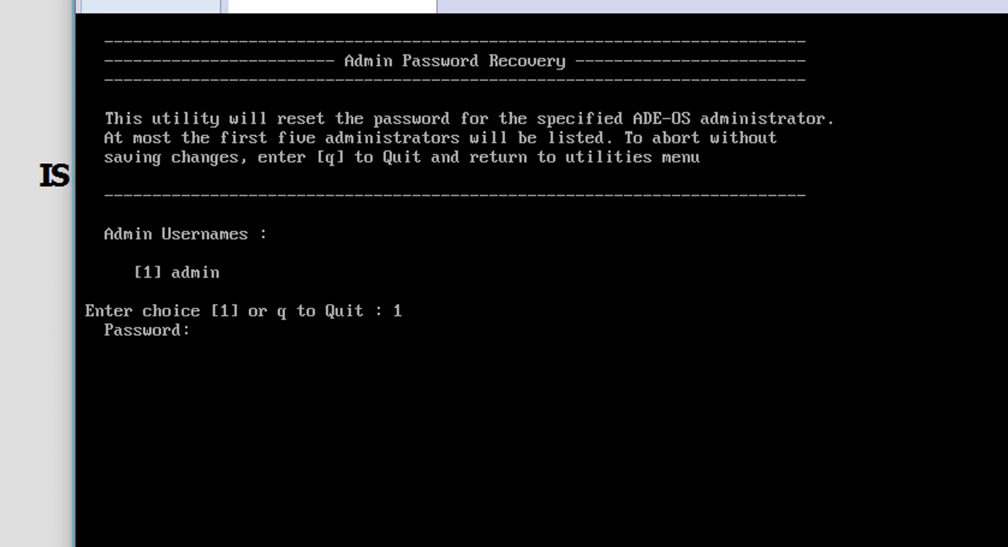
key(Return)
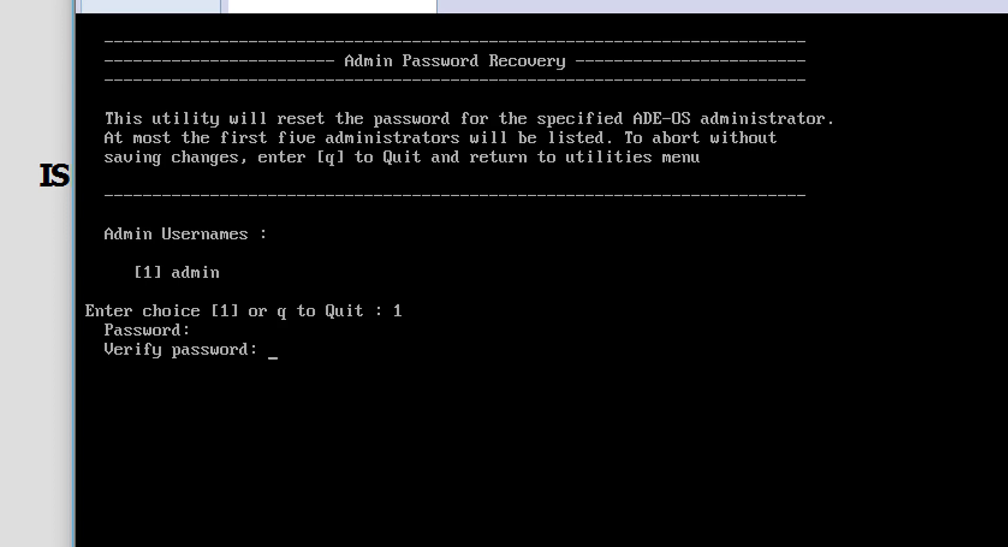
key(Return)
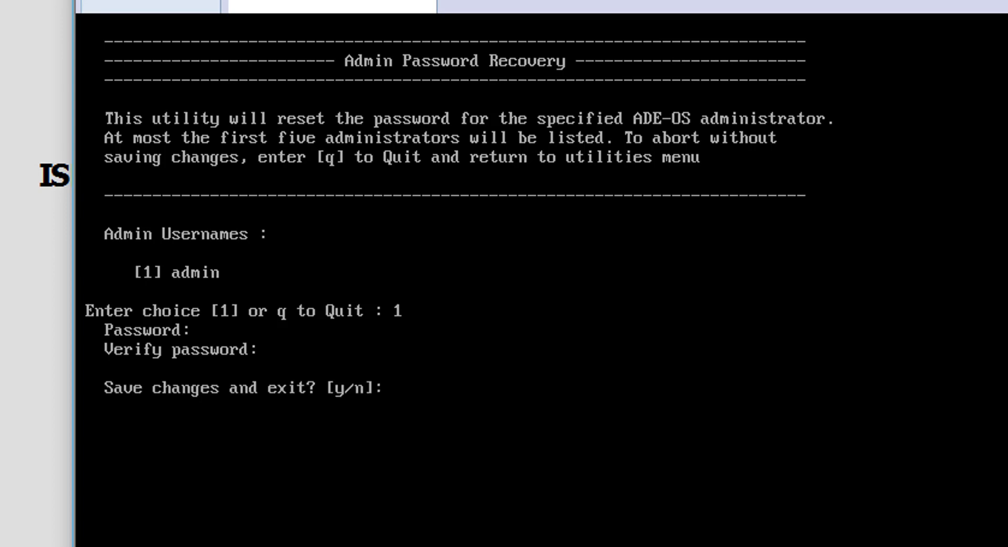
text(y)
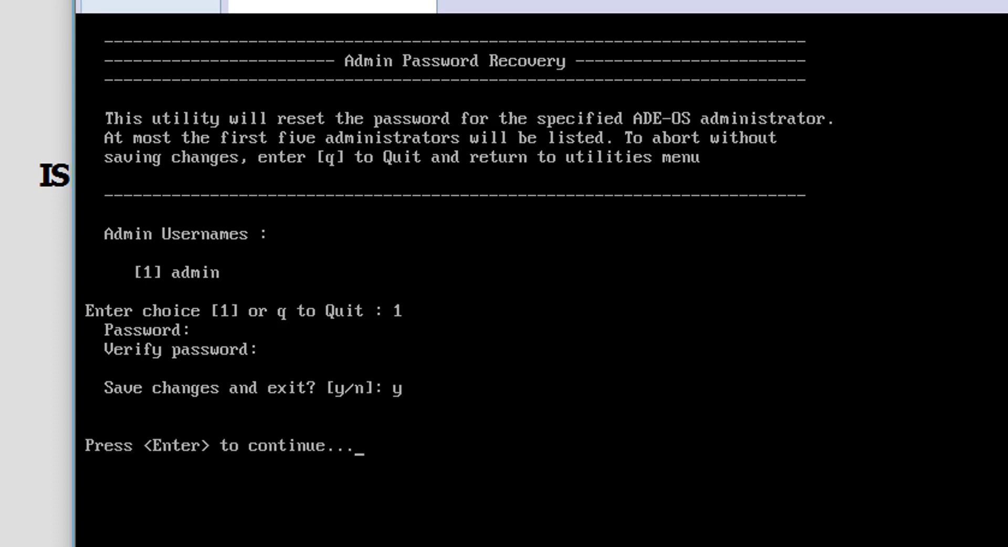
key(Return)
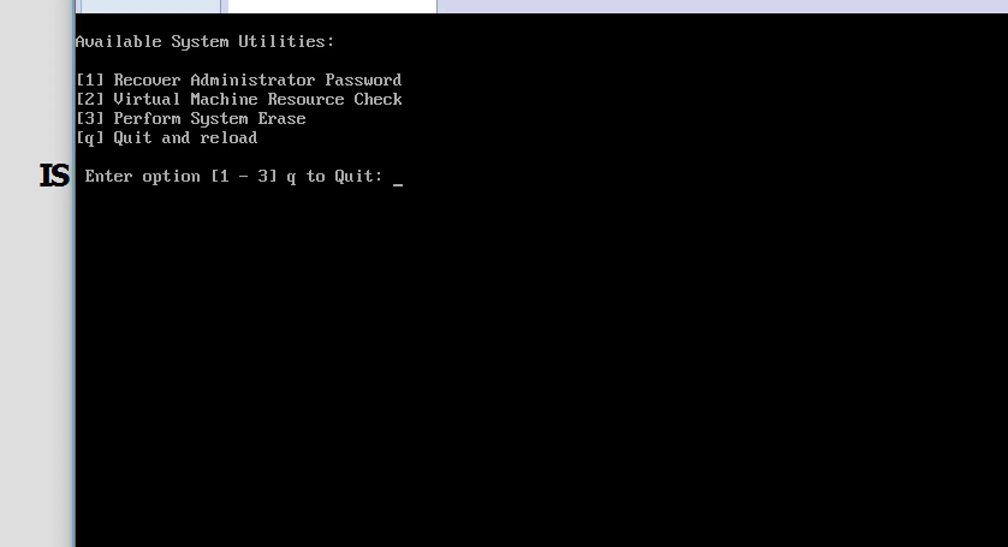
Uncheck Connect at power on for the CD/DVD (SCSI) drive and apply the VM settings.
right_click(325, 5)
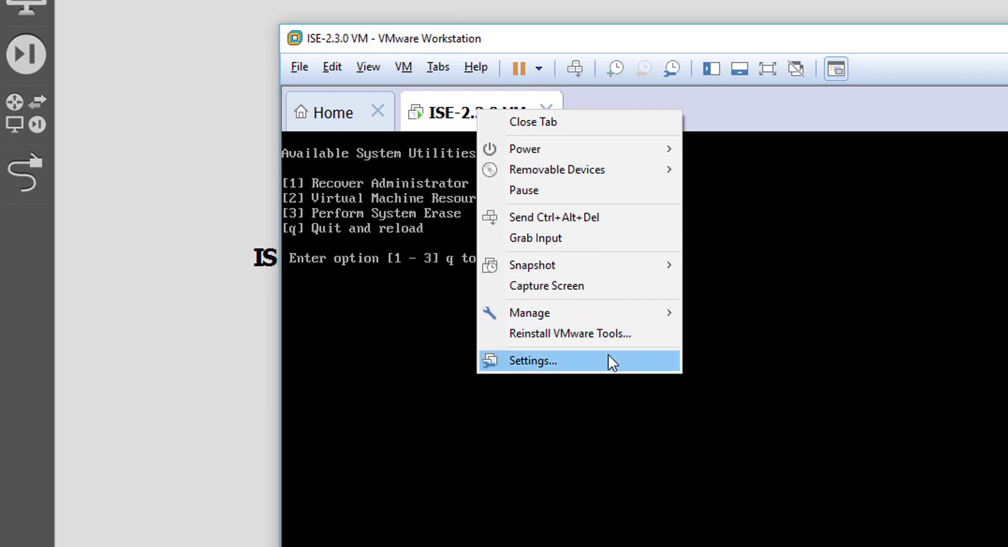
click(608, 360)
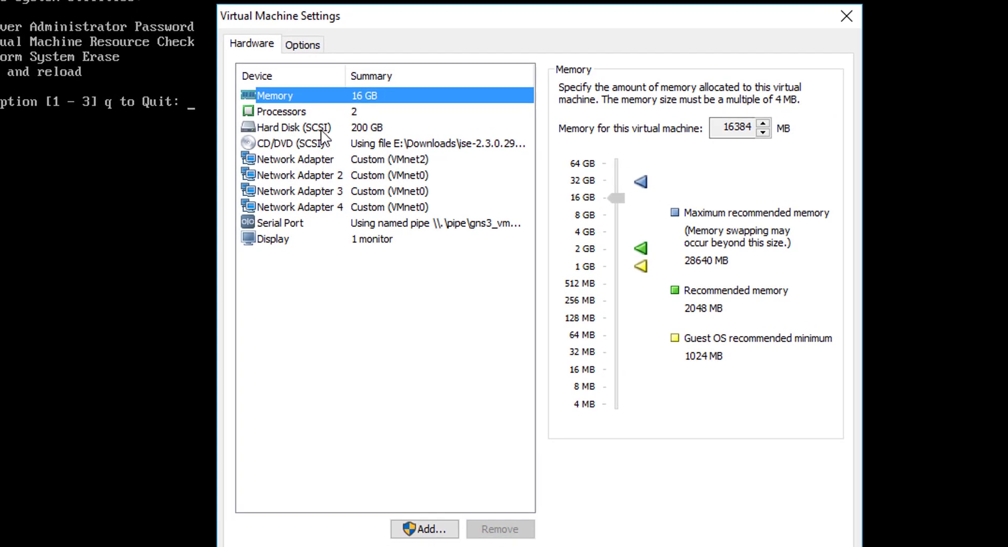
click(321, 129)
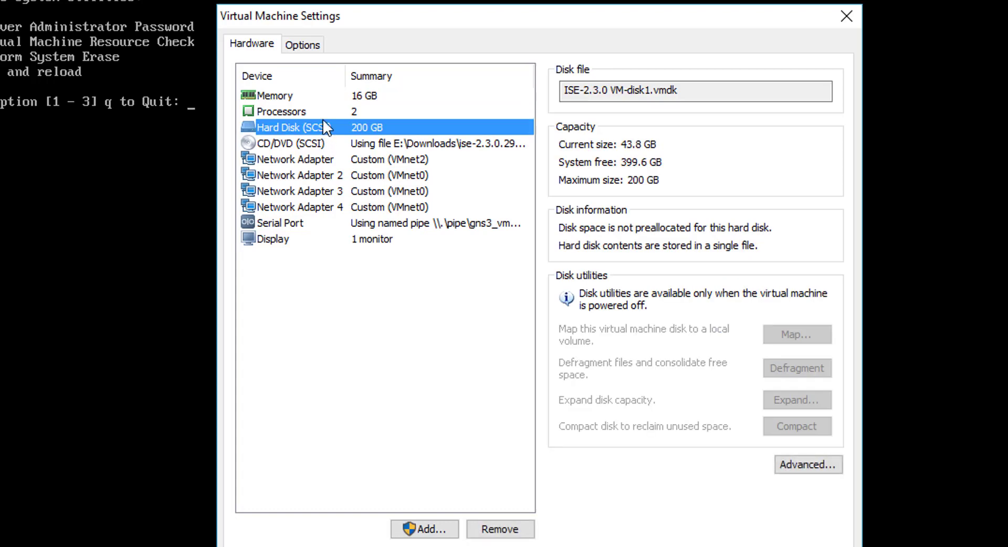
click(399, 143)
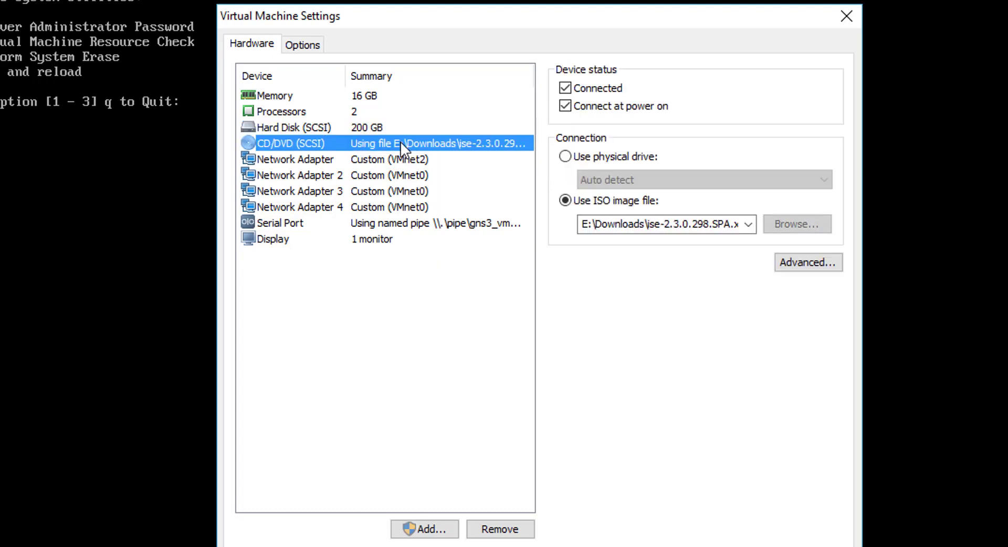
click(565, 106)
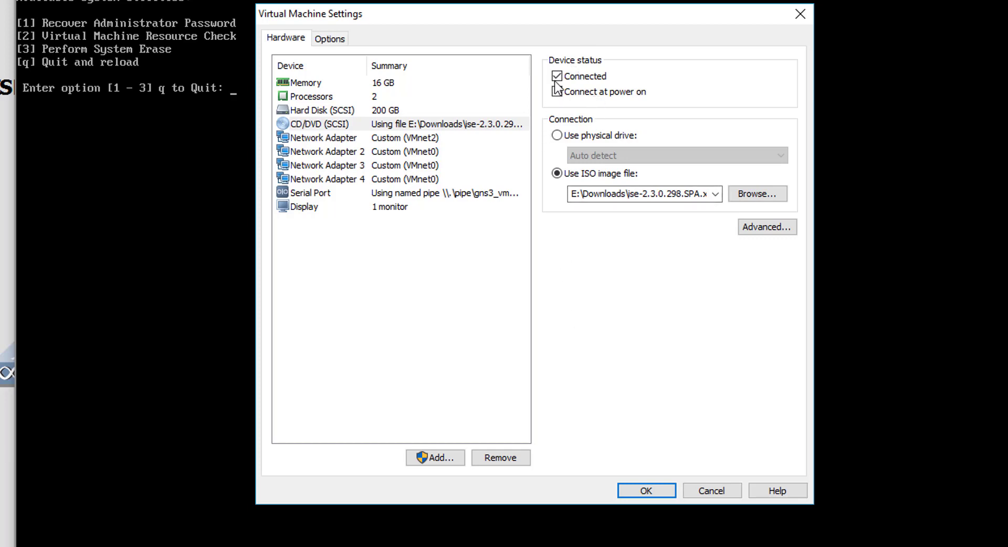
click(656, 486)
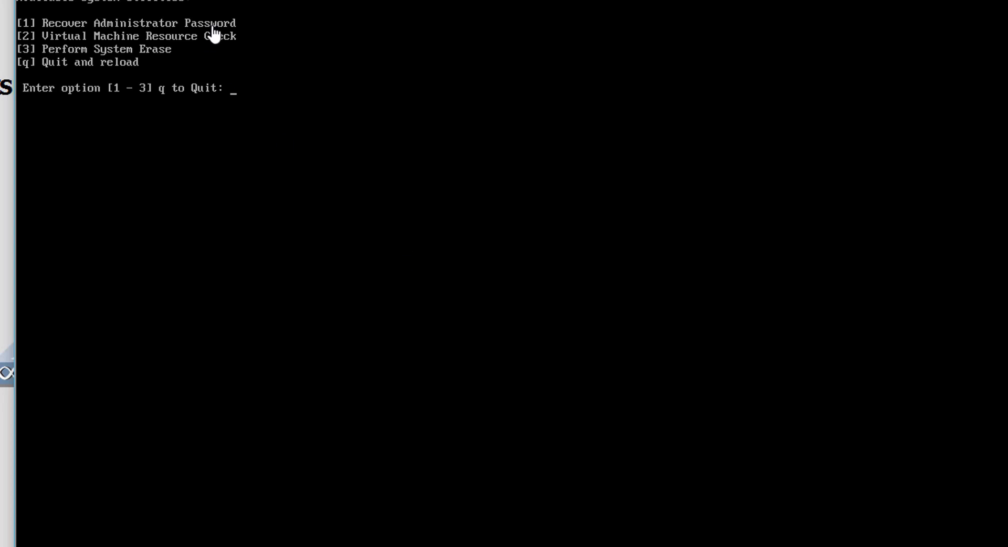
click(359, 79)
Quit the utilities with q to reload, then recheck the CD/DVD drive in VM Settings.
text(q)
key(Return)
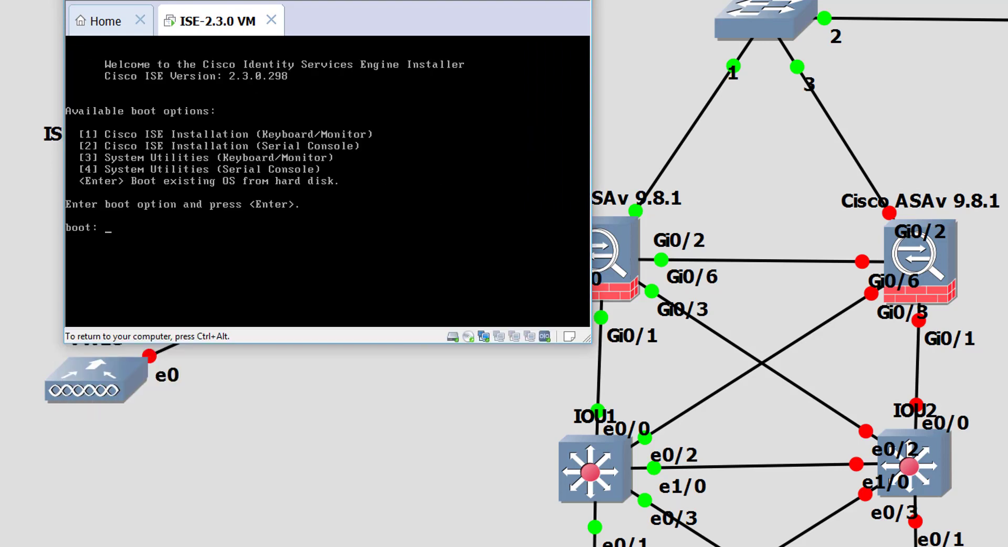
key(ctrl+alt)
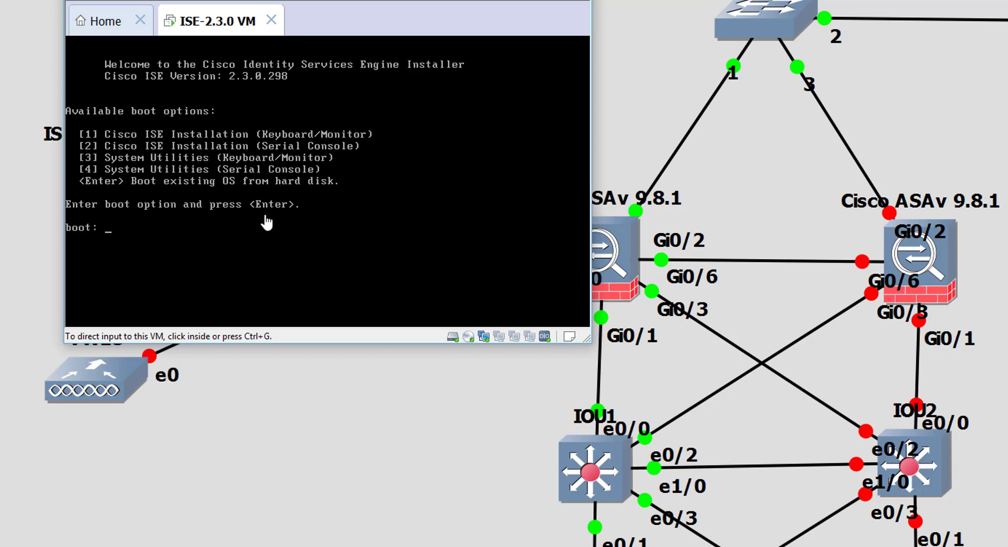
right_click(221, 25)
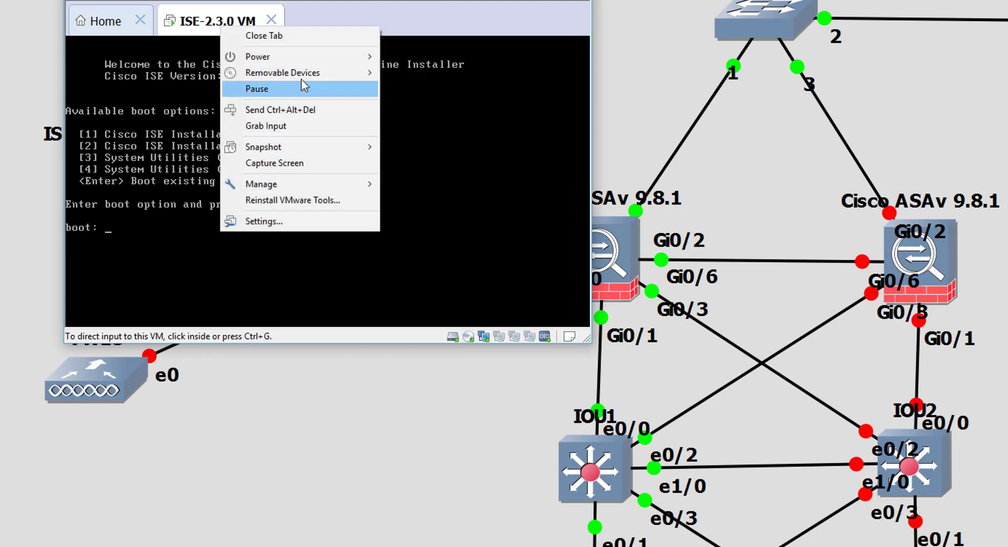
click(291, 221)
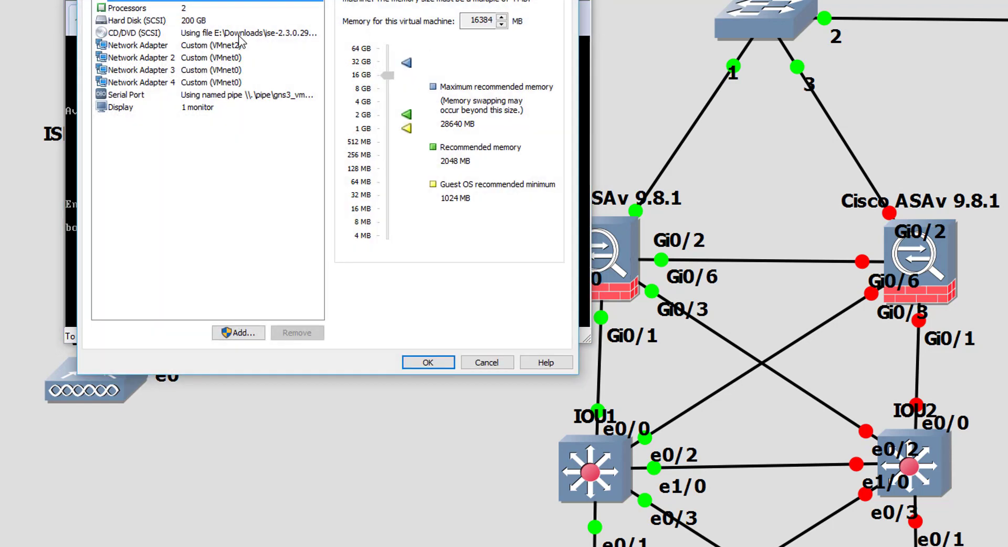
click(202, 33)
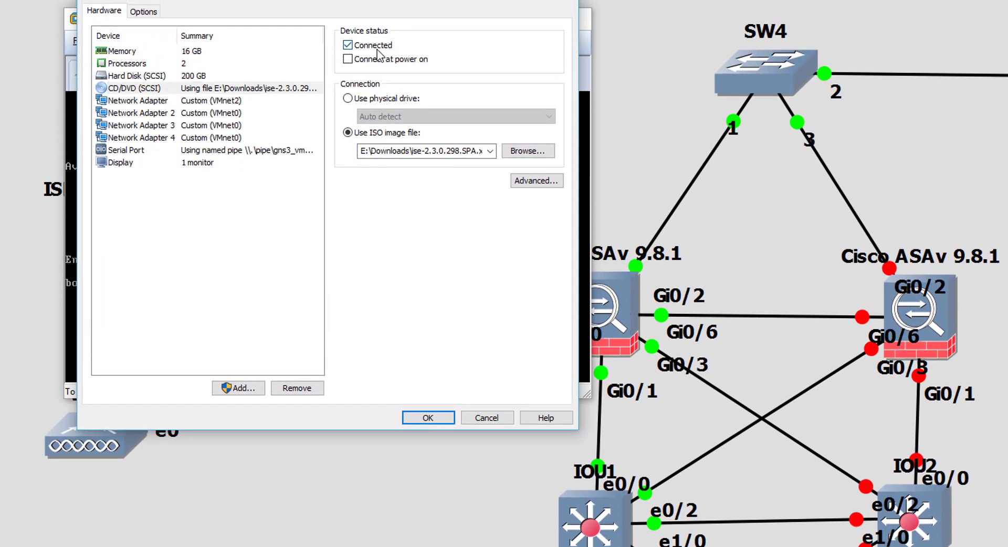
click(412, 414)
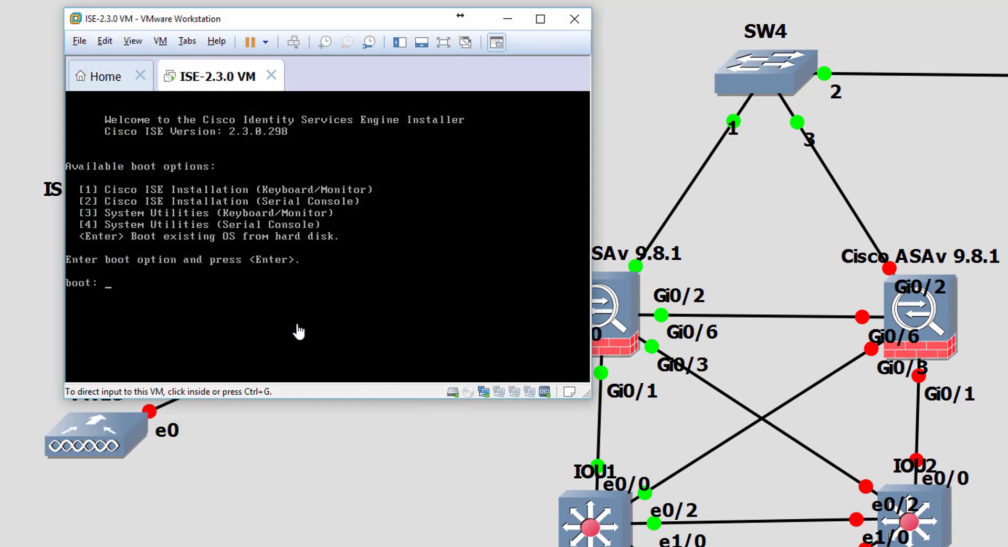
Try booting installer option 3 (System Utilities) twice at the boot prompt.
click(200, 289)
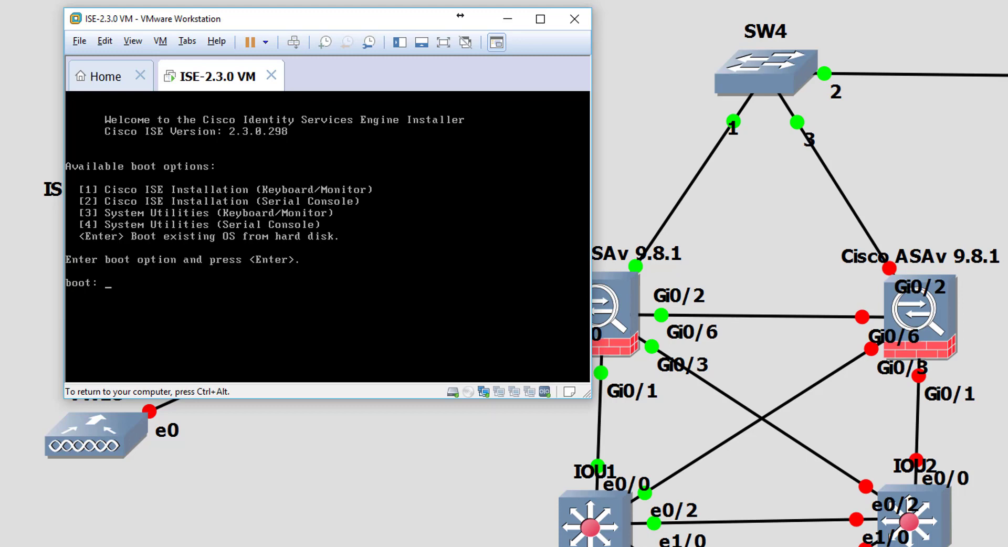
text(3)
key(Return)
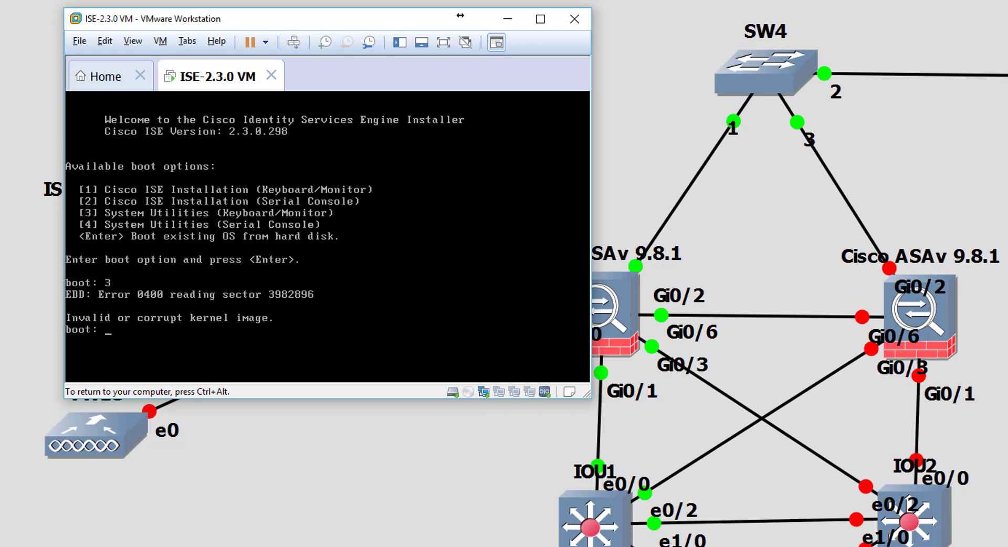
text(3)
key(Return)
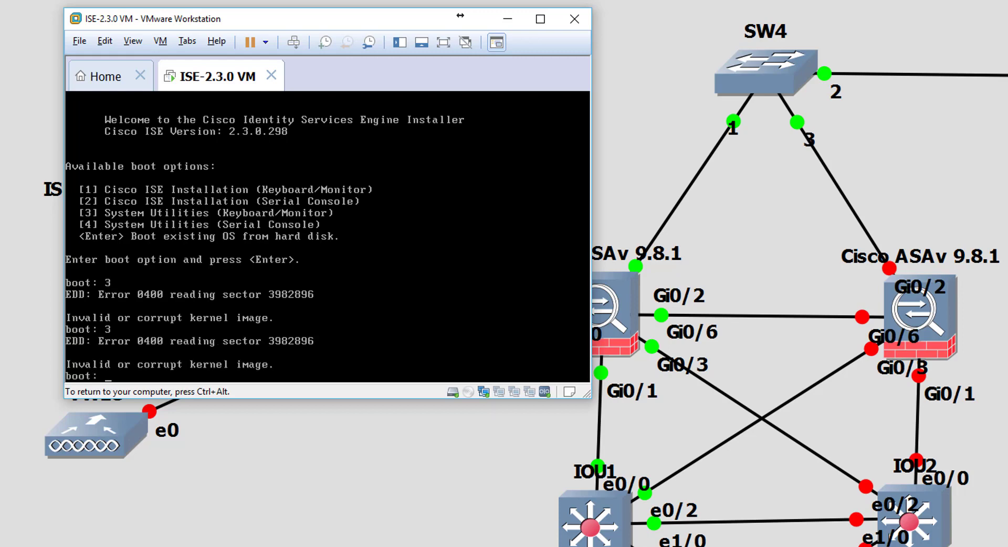
Restart the ISE guest via Power > Restart Guest and confirm the restart.
key(ctrl+alt)
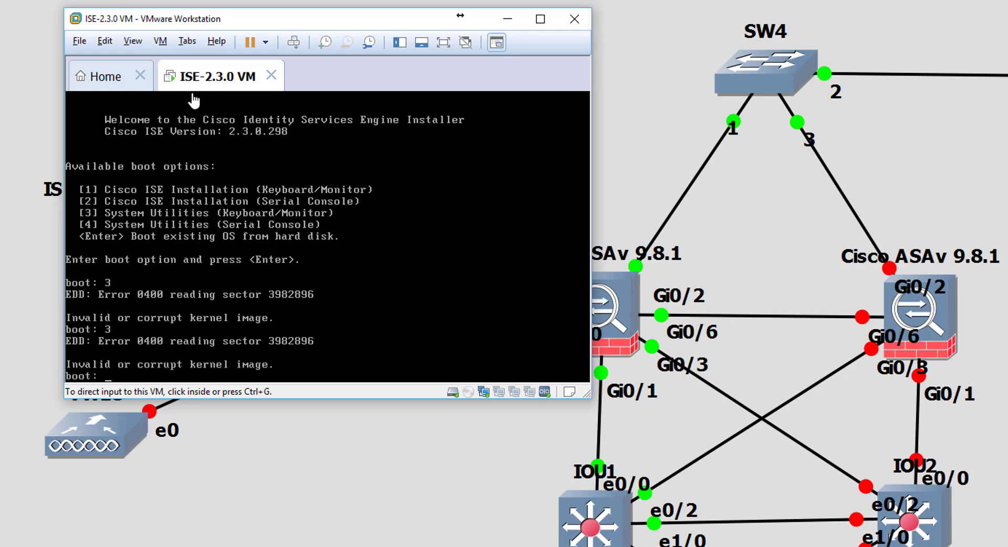
right_click(196, 78)
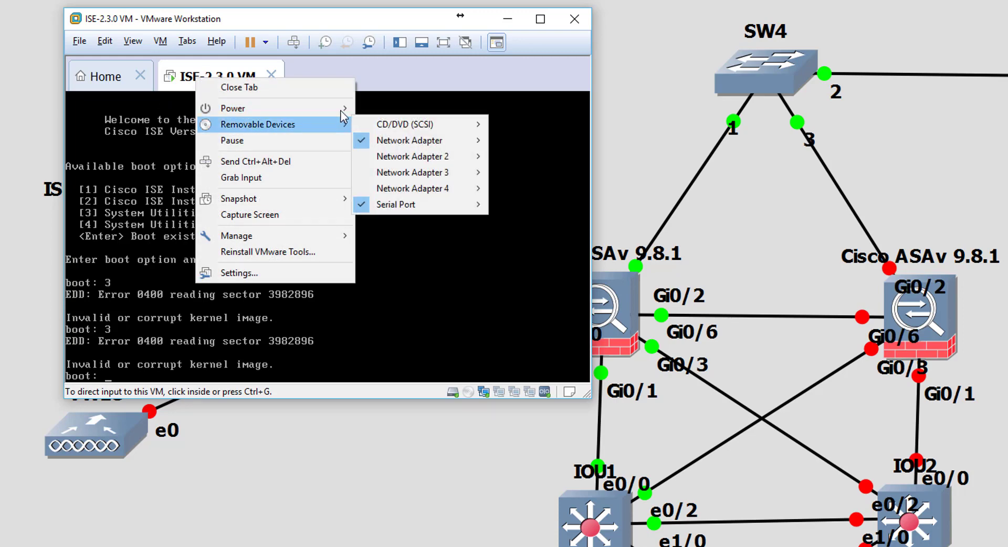
mouse_move(344, 107)
click(409, 152)
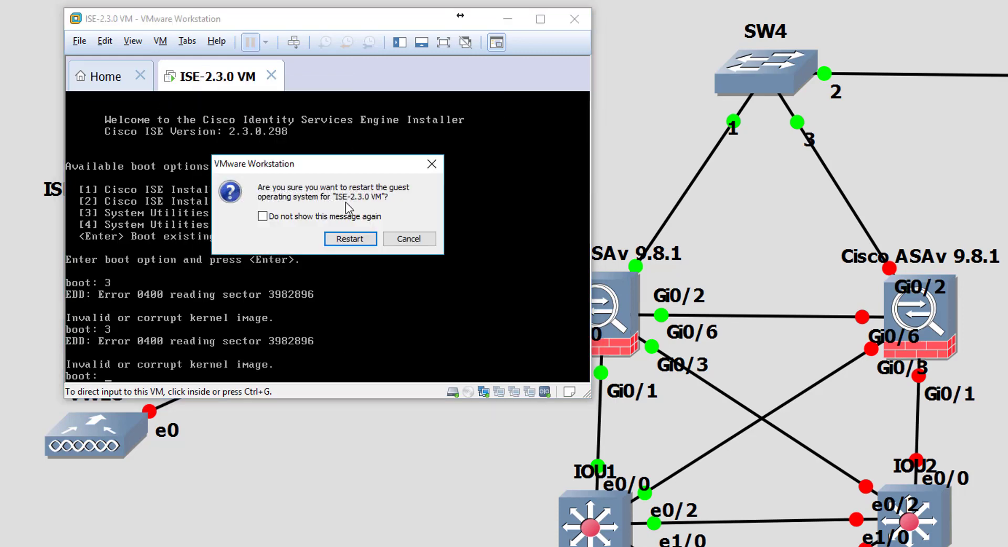
click(341, 233)
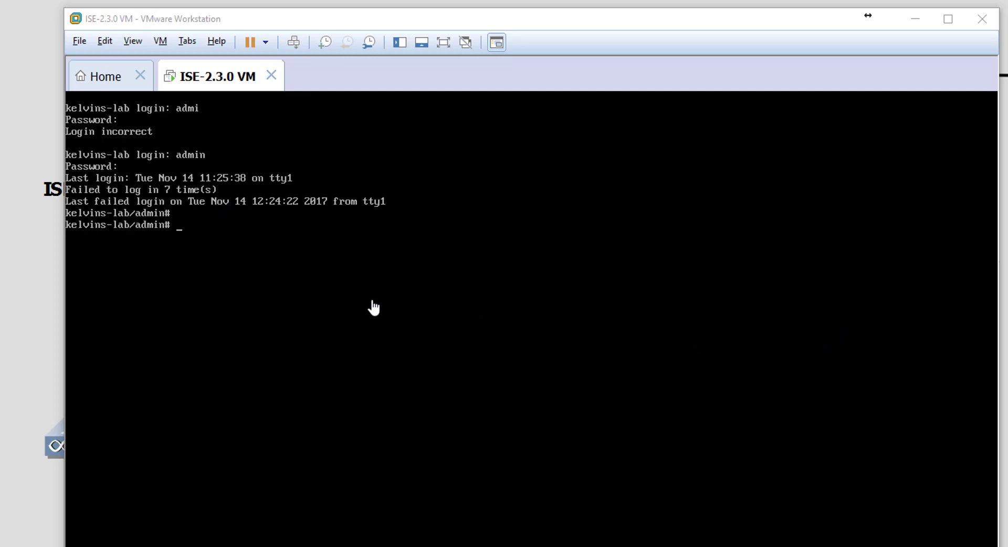
Run 'show application status ise' in the ISE console to list process states.
click(351, 254)
text(show)
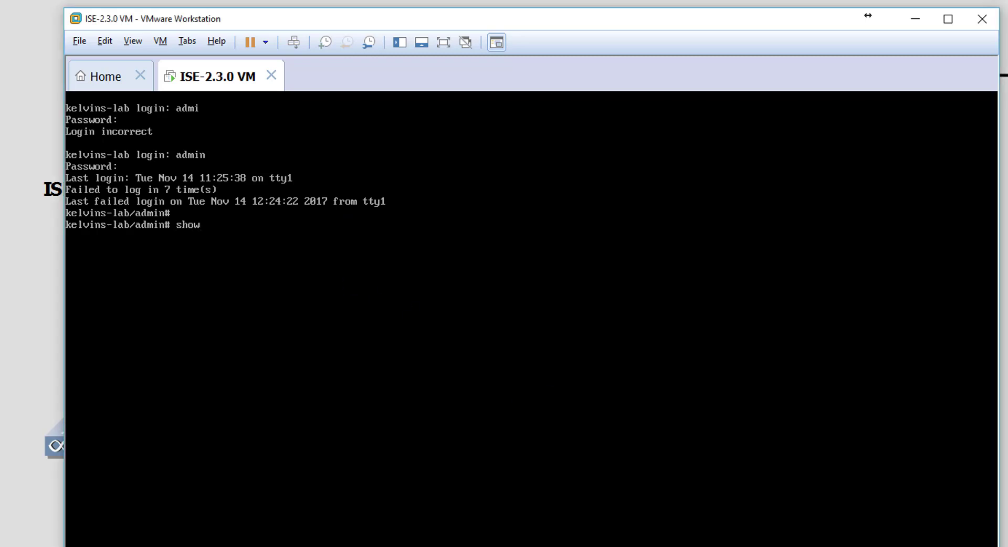
text( application status ise)
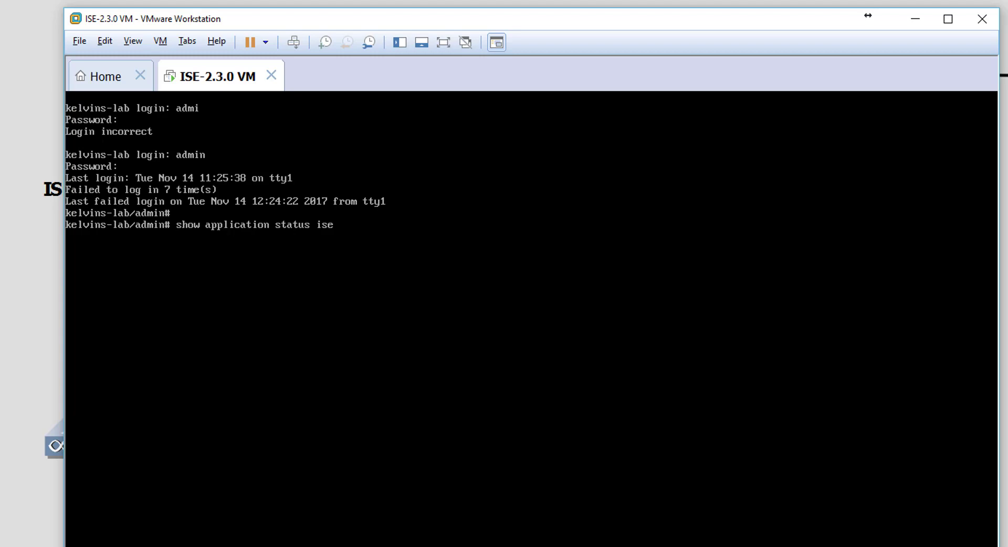
key(Return)
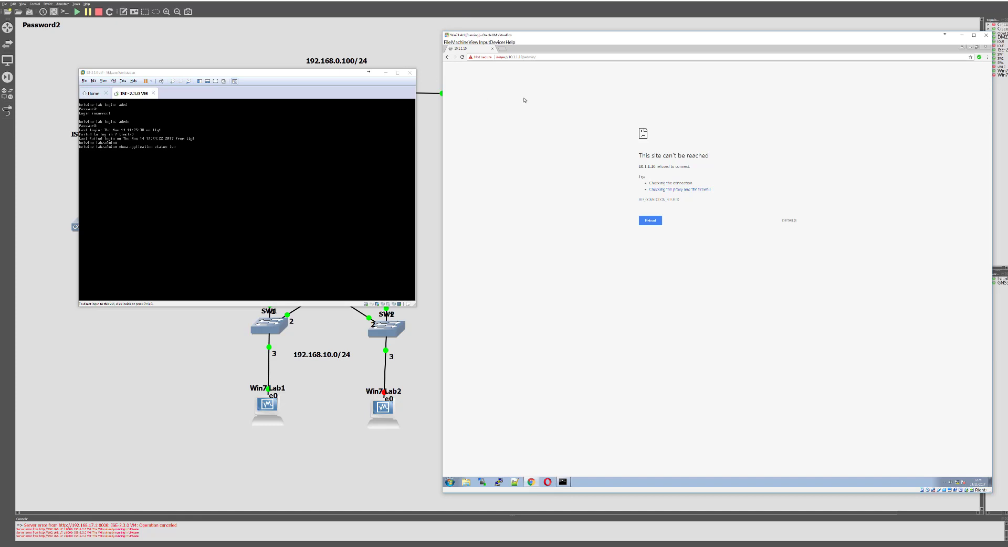
click(462, 58)
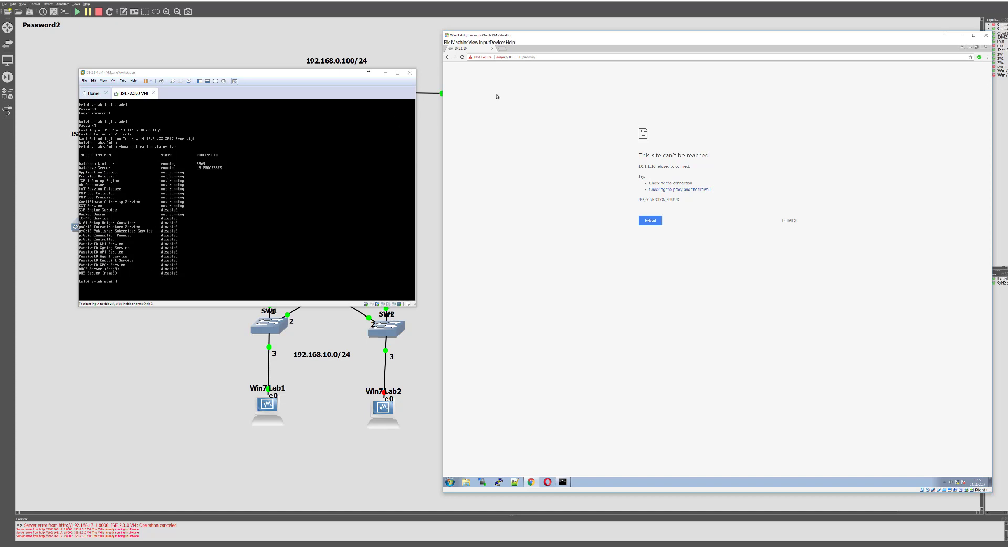
click(649, 220)
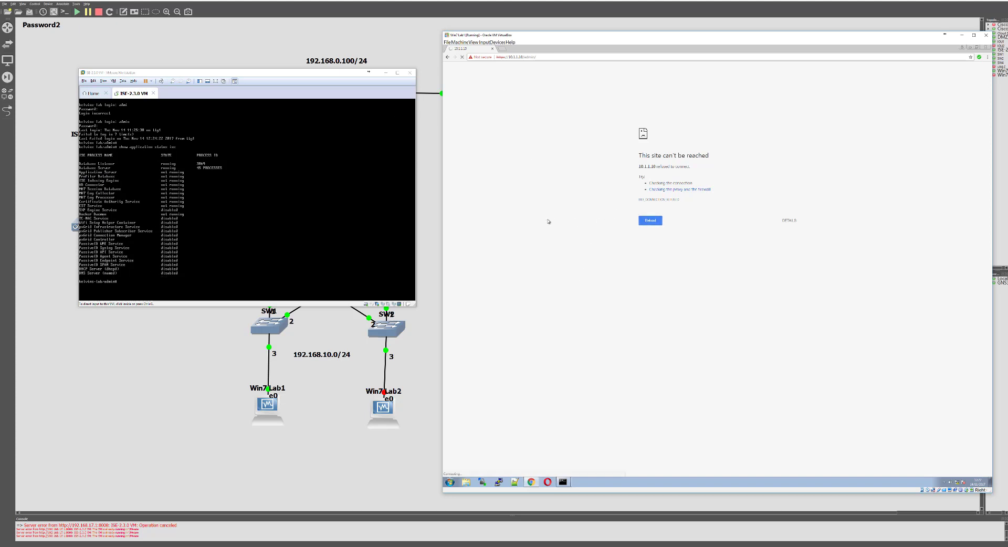